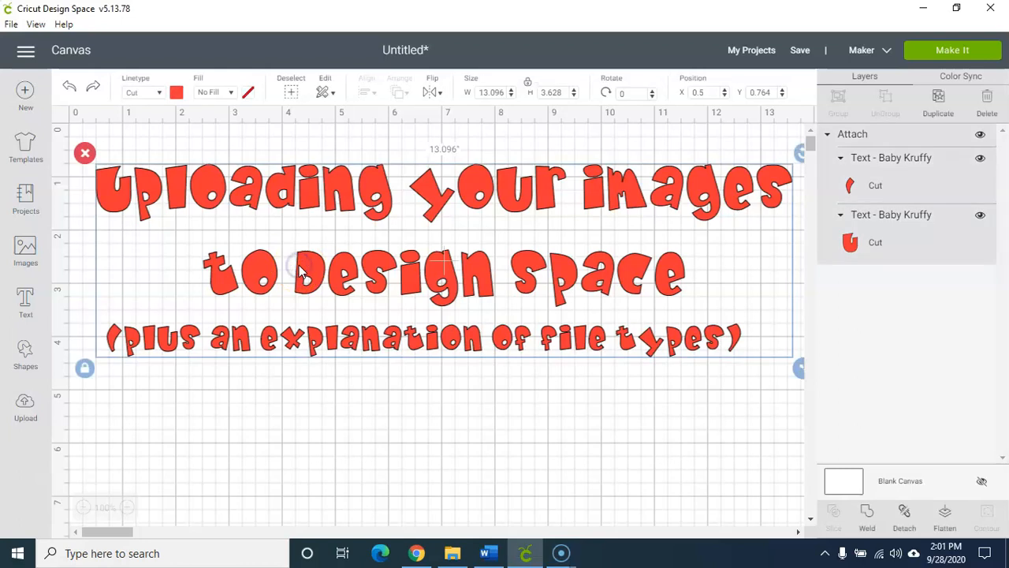
Step: Switch to File Explorer, open DesignBundles-Cuter-Than-A-Christmas-Cookie.zip in Downloads, and start extracting all its contents
{"action": "left_click", "coordinate": [450, 554]}
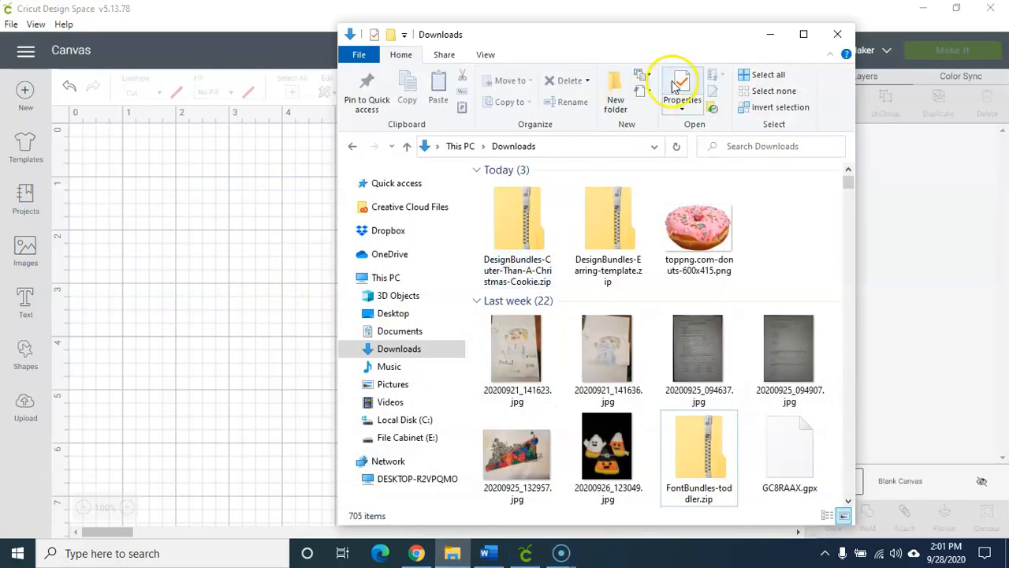
{"action": "left_click_drag", "start_coordinate": [692, 34], "coordinate": [505, 43]}
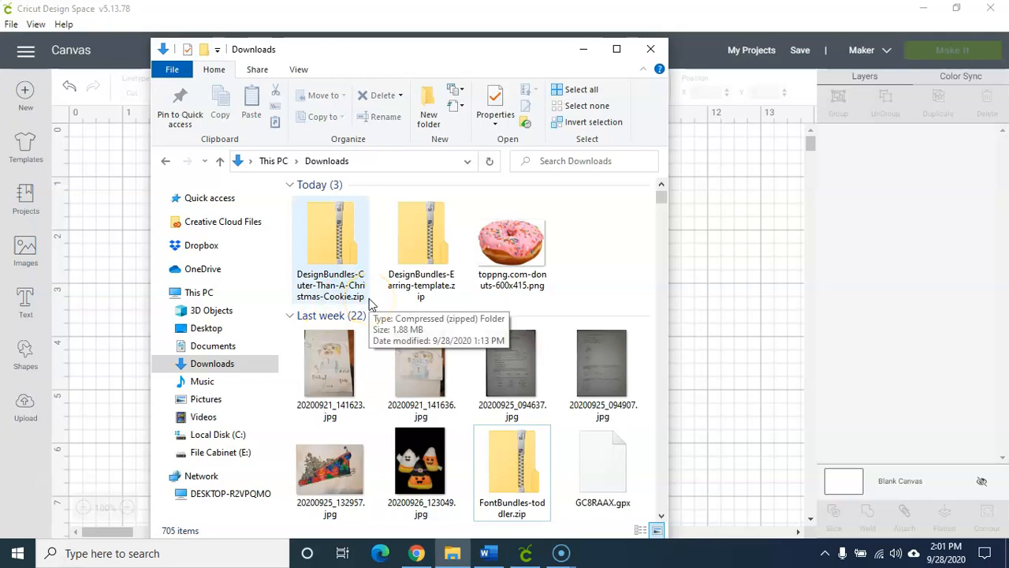
{"action": "double_click", "coordinate": [334, 254]}
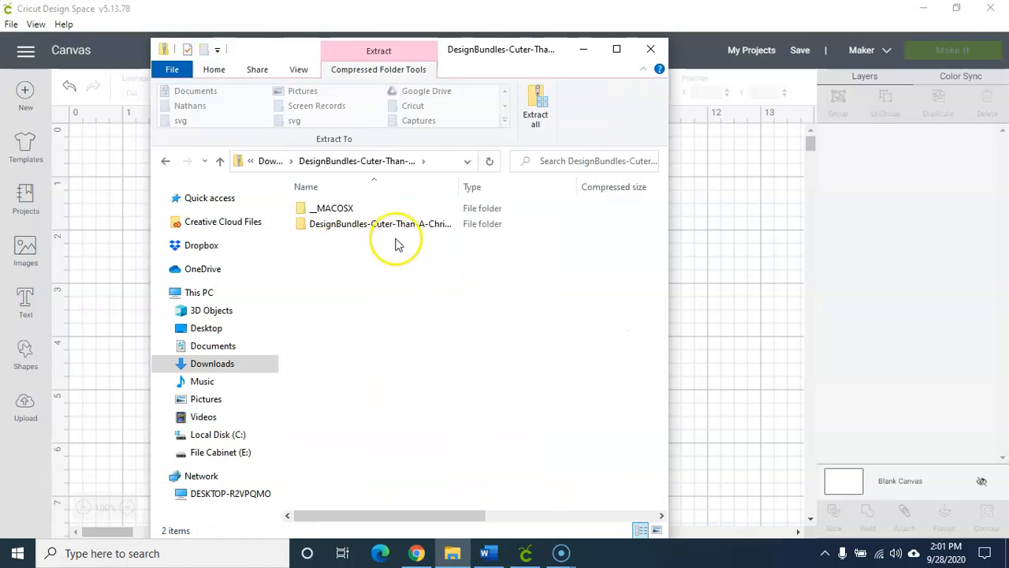
{"action": "left_click", "coordinate": [538, 129]}
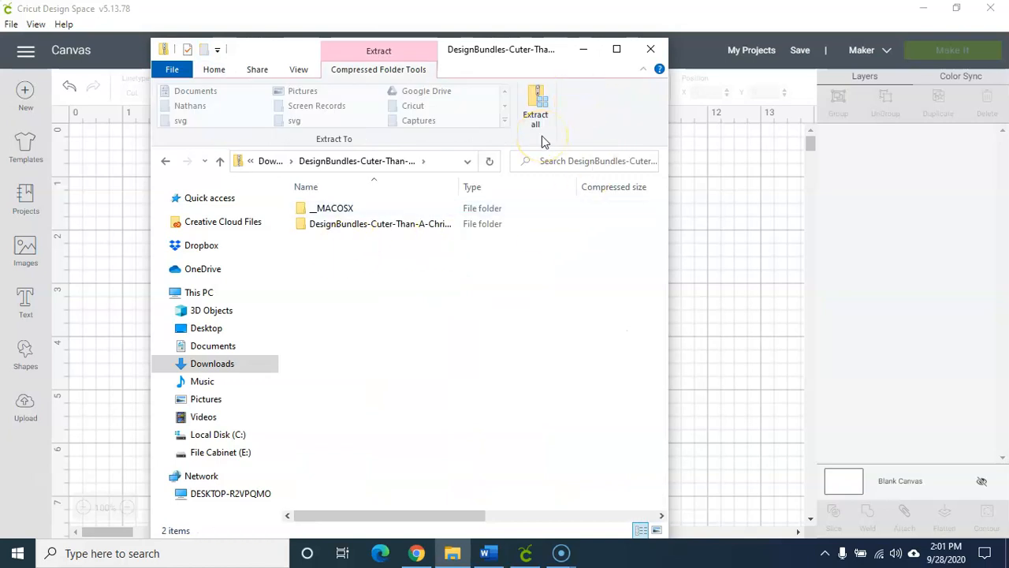
{"action": "left_click", "coordinate": [538, 118]}
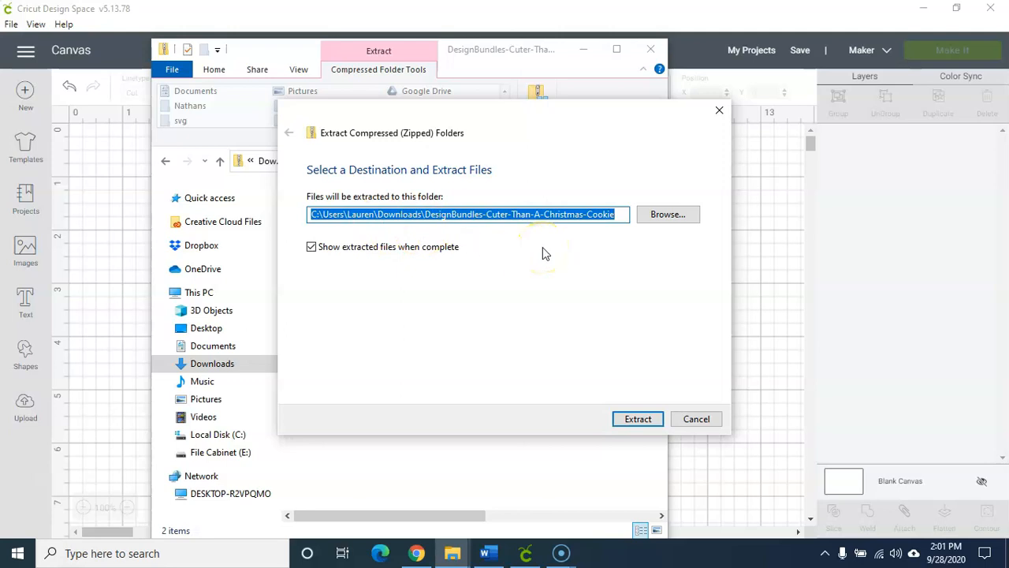
Step: Browse for an extraction destination in the Designs > Holidays > Christmas folder on the File Cabinet (E:) drive
{"action": "left_click", "coordinate": [672, 214]}
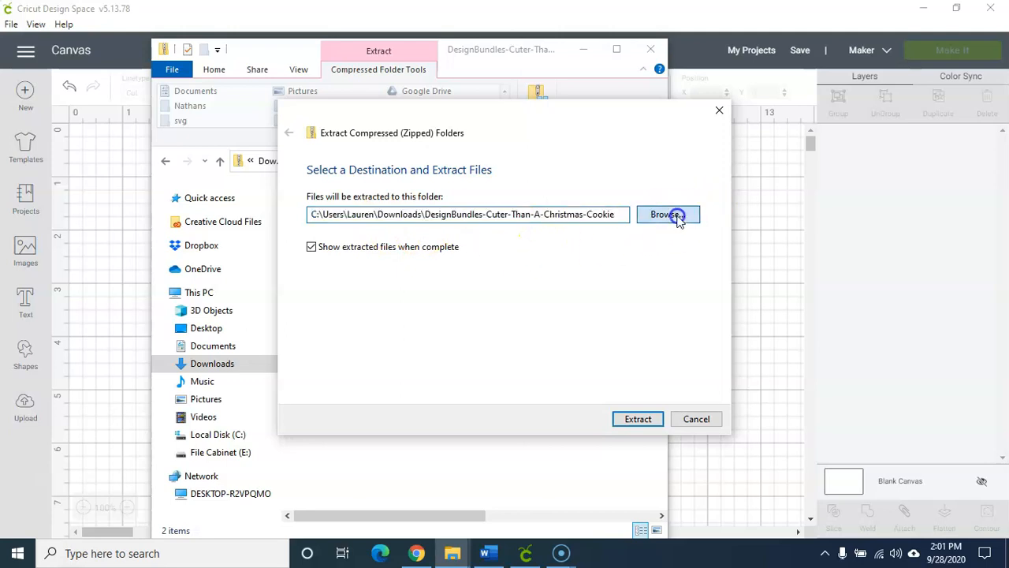
{"action": "scroll", "coordinate": [386, 363], "scroll_direction": "down", "scroll_amount": 3}
{"action": "left_click", "coordinate": [385, 364]}
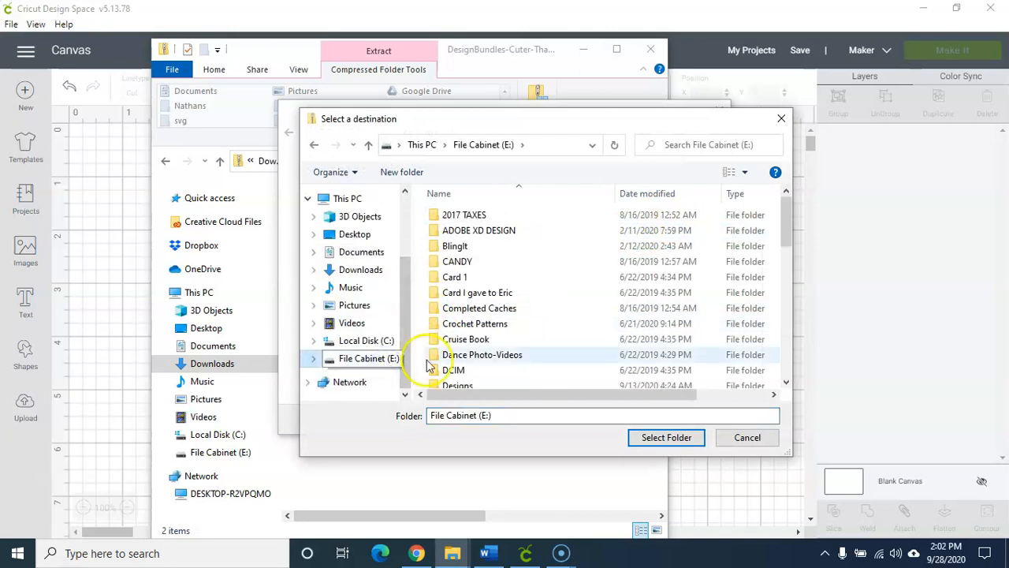
{"action": "left_click", "coordinate": [455, 385]}
{"action": "double_click", "coordinate": [455, 385]}
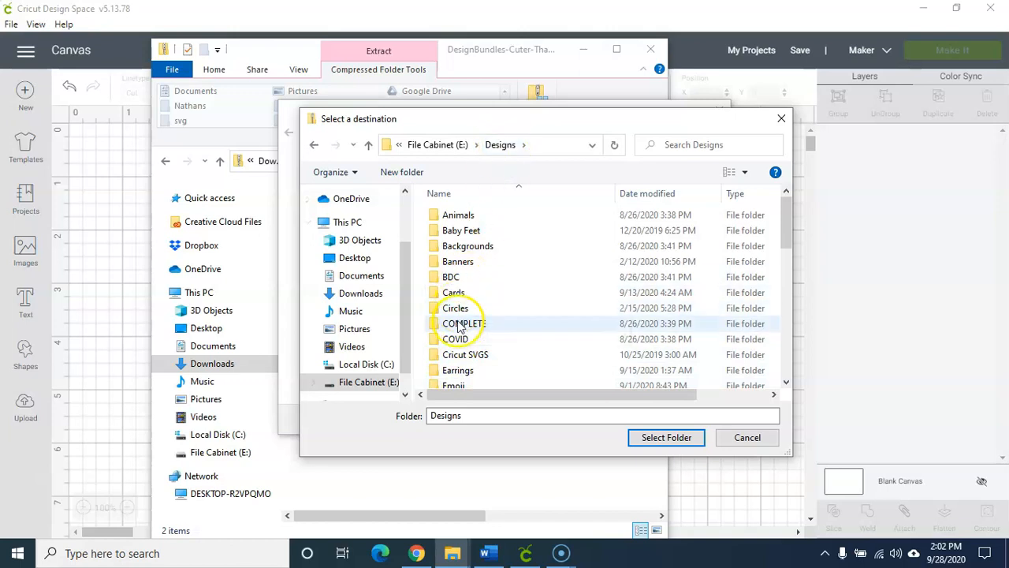
{"action": "scroll", "coordinate": [462, 325], "scroll_direction": "down", "scroll_amount": 3}
{"action": "scroll", "coordinate": [459, 325], "scroll_direction": "down", "scroll_amount": 1}
{"action": "double_click", "coordinate": [456, 348]}
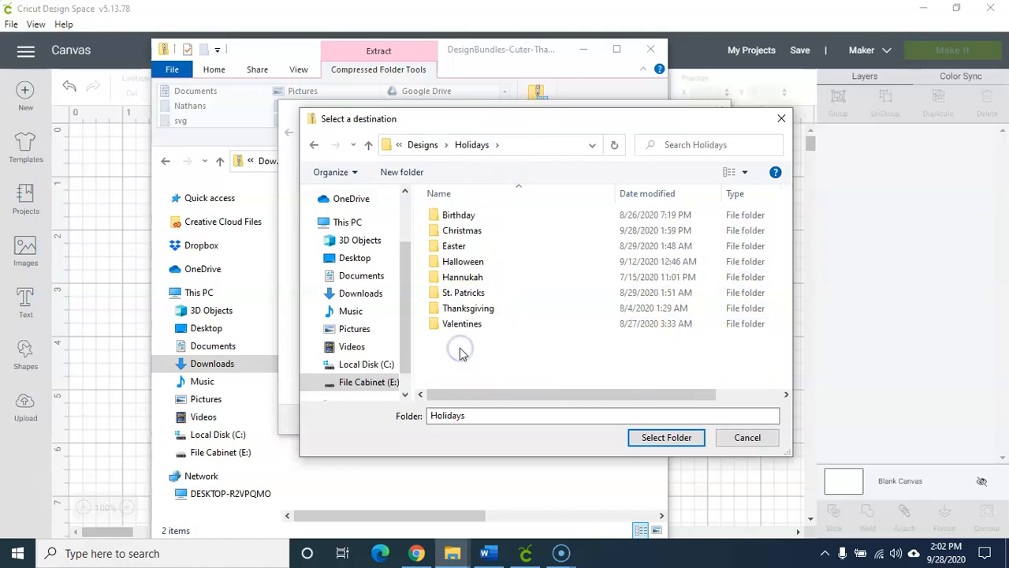
{"action": "double_click", "coordinate": [473, 231]}
Step: Create a folder named "Cuter Than A Christmas Cookie" inside Christmas and choose it as the extraction destination
{"action": "left_click", "coordinate": [406, 173]}
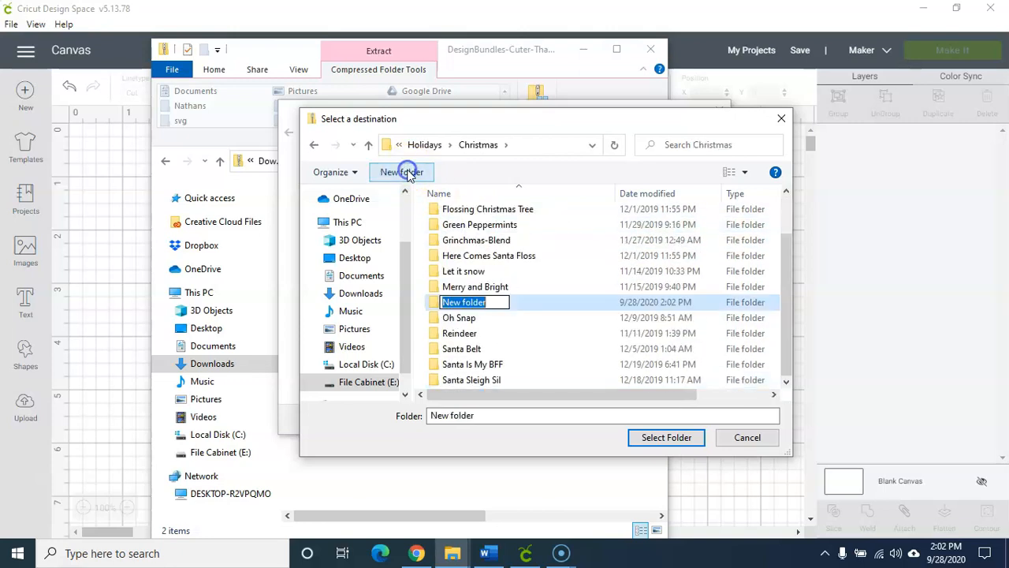
{"action": "type", "text": "Cuter "}
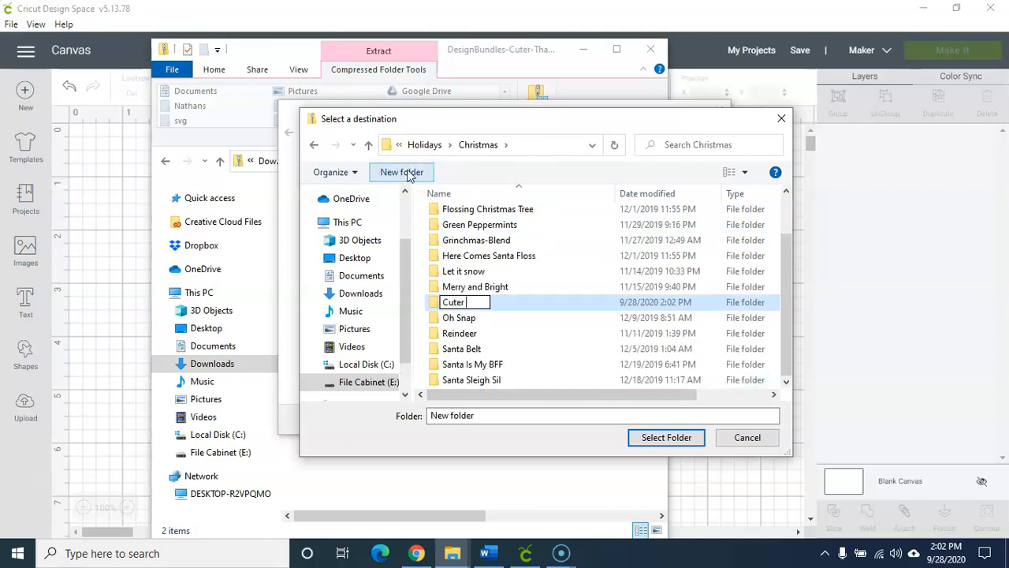
{"action": "type", "text": "Than A Ch"}
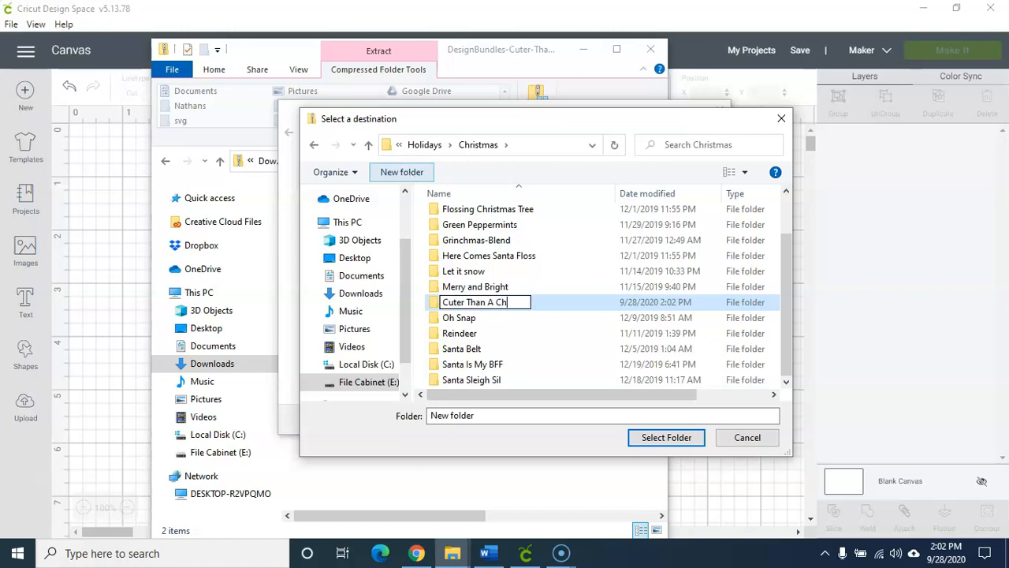
{"action": "type", "text": "ristmas Cookie"}
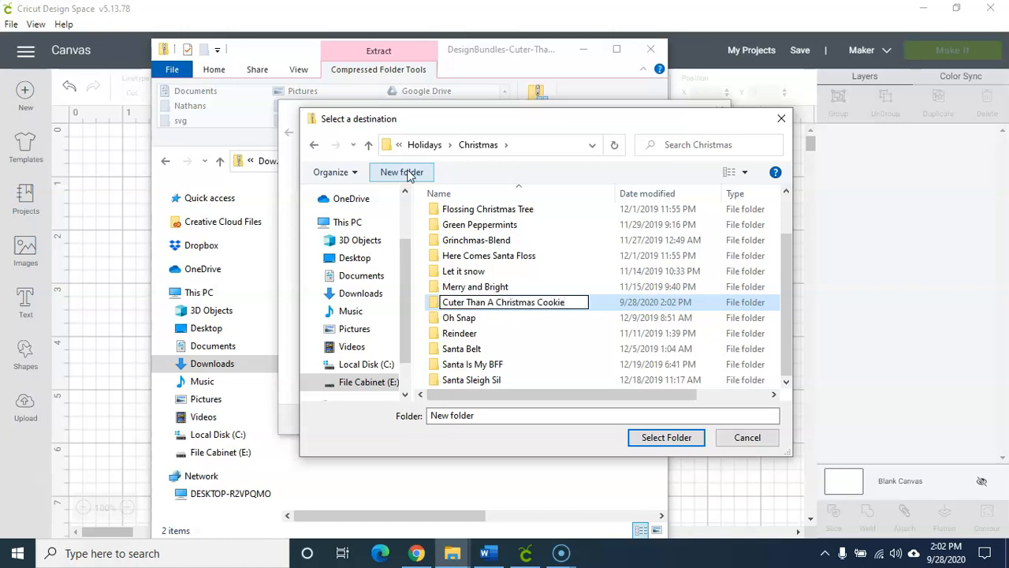
{"action": "key", "text": "Return"}
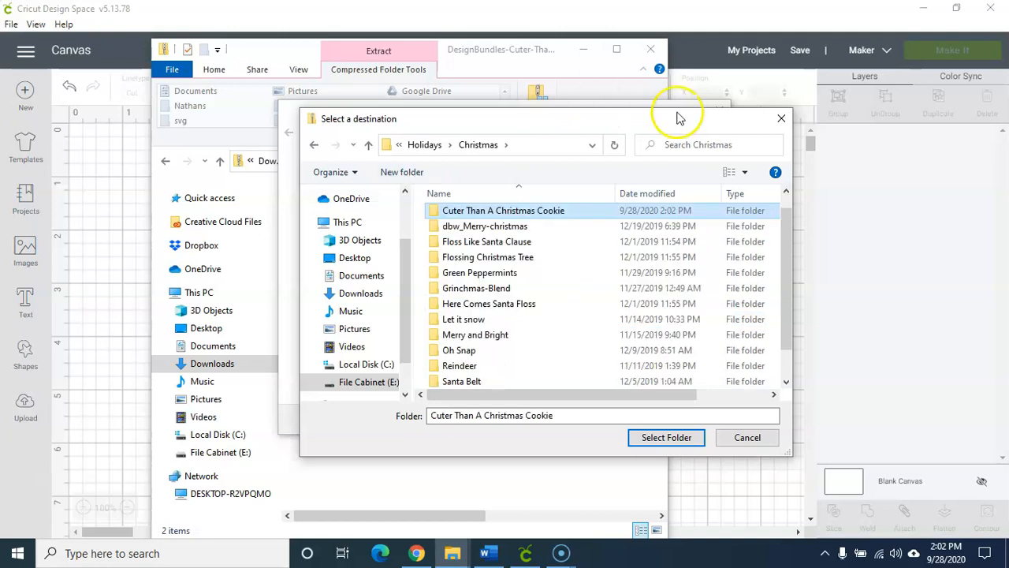
{"action": "left_click", "coordinate": [662, 440]}
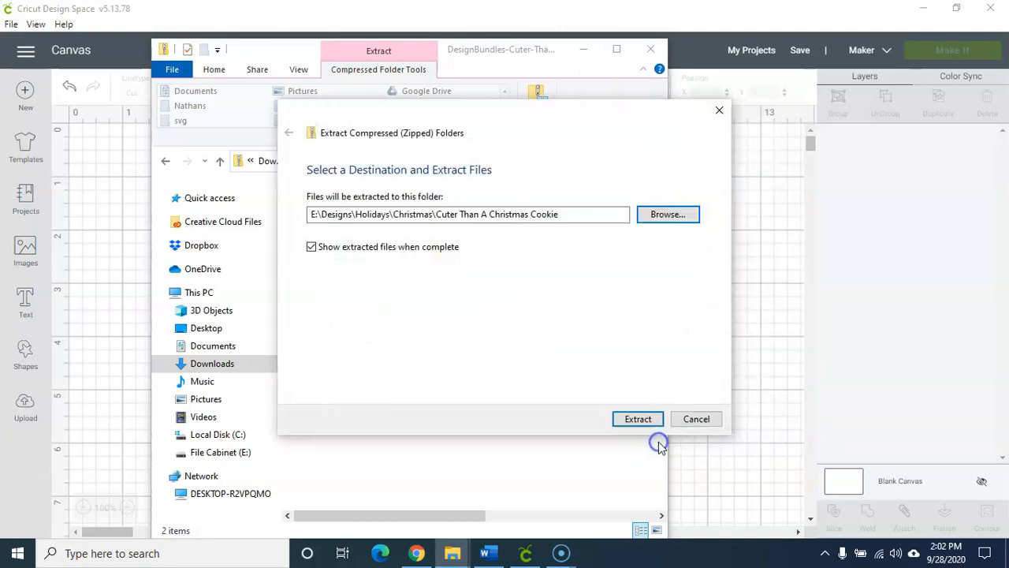
Step: Extract the zip contents into the chosen folder and close both File Explorer windows
{"action": "left_click", "coordinate": [632, 418]}
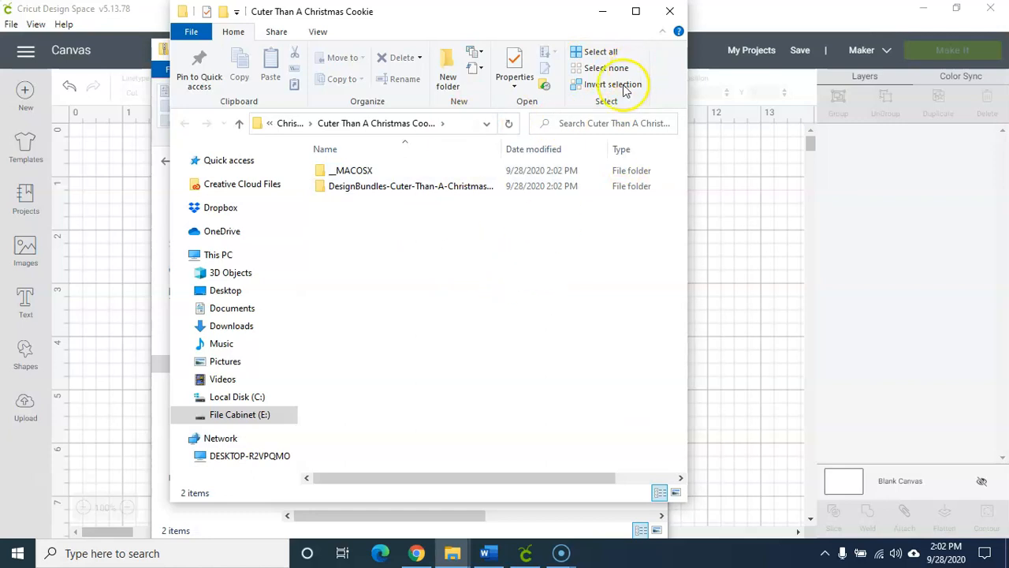
{"action": "left_click", "coordinate": [669, 11]}
{"action": "left_click", "coordinate": [651, 48]}
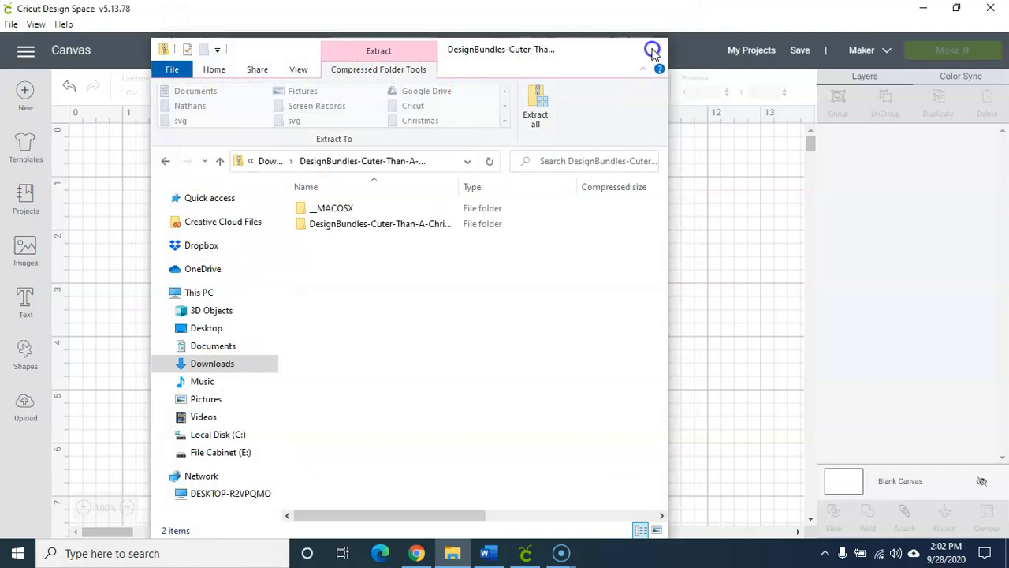
Step: Start a new image upload in Cricut Design Space and browse the computer for the file
{"action": "left_click", "coordinate": [25, 410]}
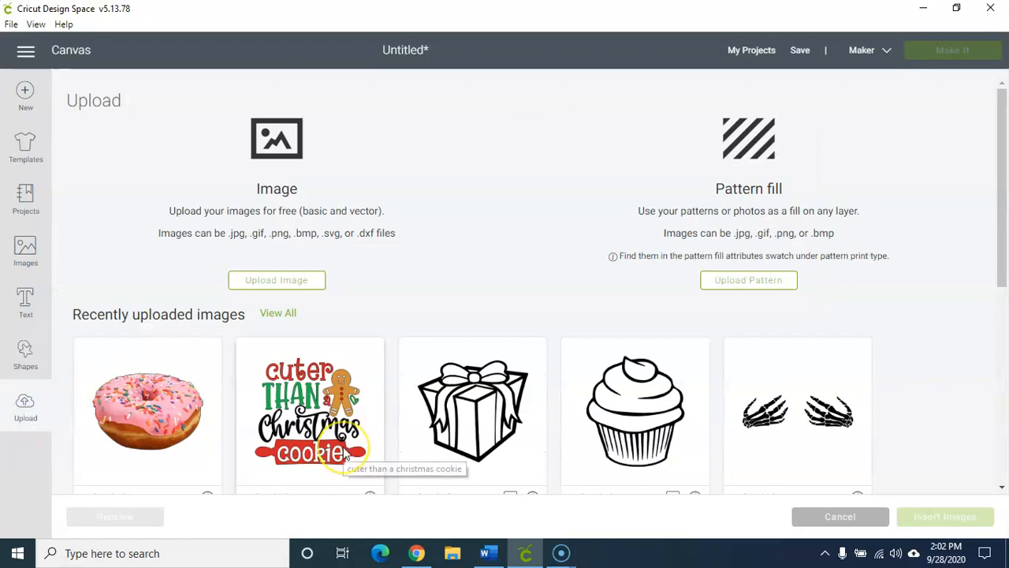
{"action": "left_click", "coordinate": [311, 282]}
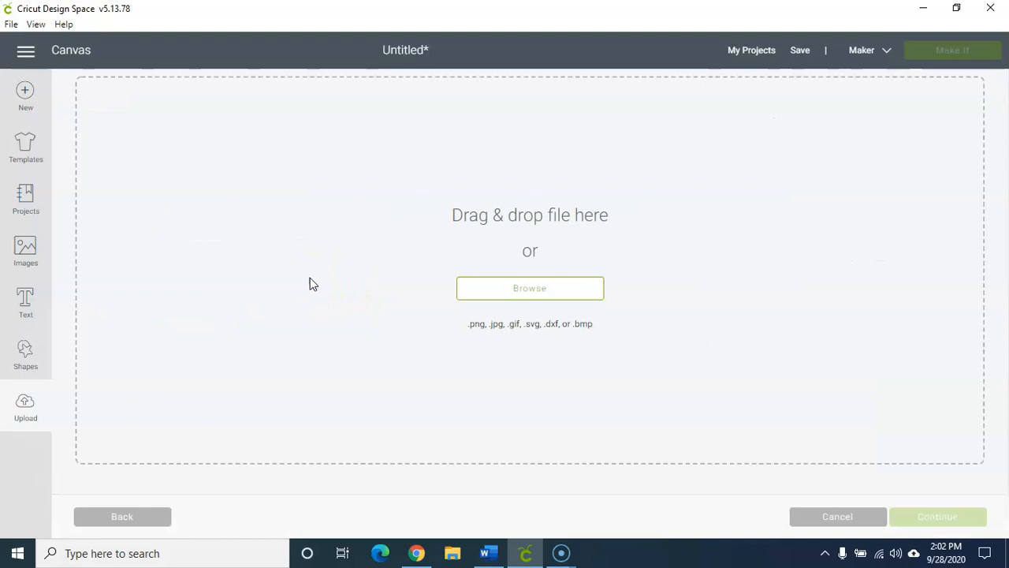
{"action": "left_click", "coordinate": [523, 301]}
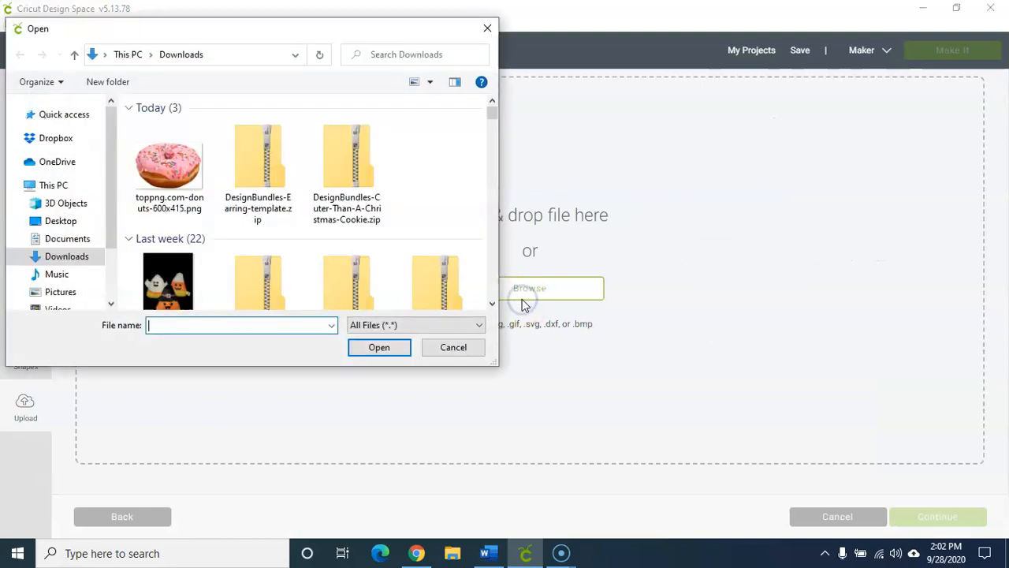
Step: Go to the DesignBundles subfolder in E:\Designs\Holidays\Christmas\Cuter Than A Christmas Cookie
{"action": "left_click_drag", "start_coordinate": [111, 165], "coordinate": [115, 256]}
{"action": "left_click", "coordinate": [86, 268]}
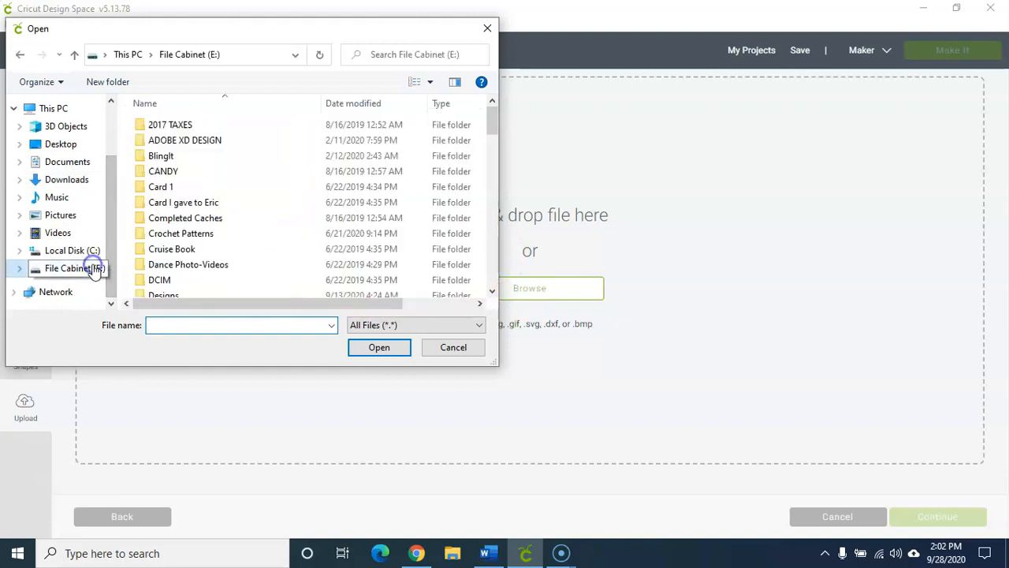
{"action": "double_click", "coordinate": [164, 294]}
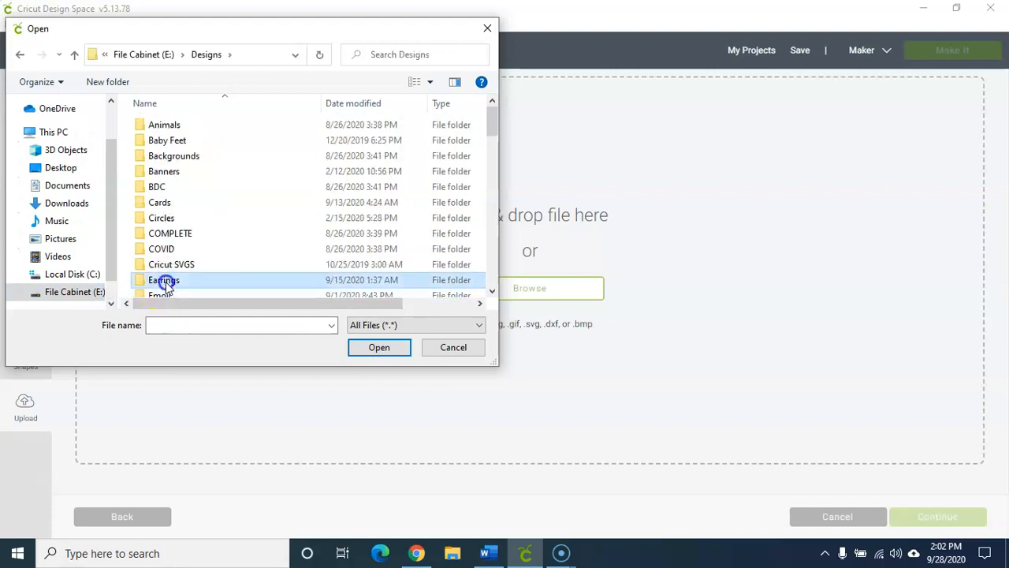
{"action": "scroll", "coordinate": [164, 285], "scroll_direction": "down", "scroll_amount": 4}
{"action": "double_click", "coordinate": [164, 135]}
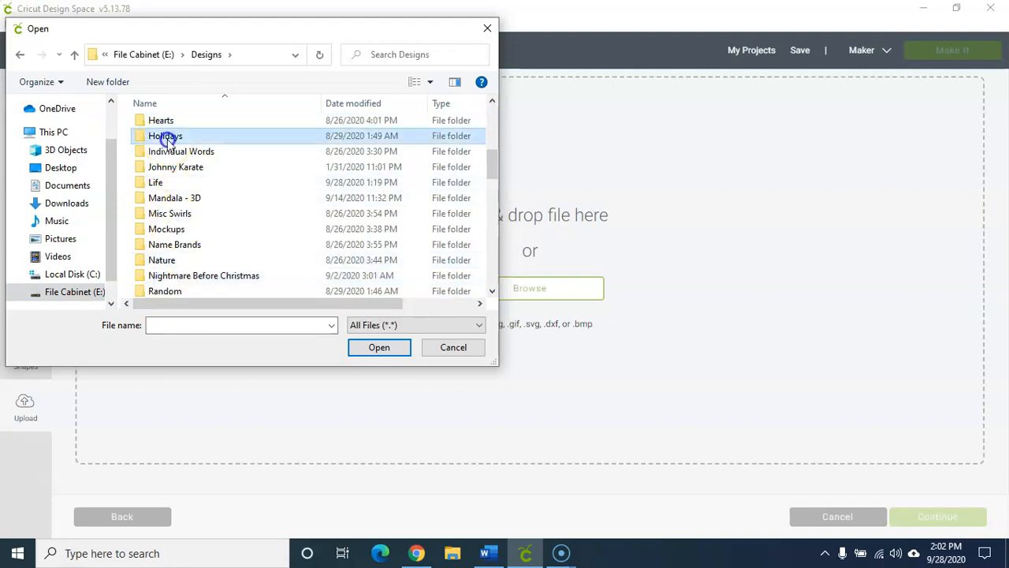
{"action": "double_click", "coordinate": [167, 142]}
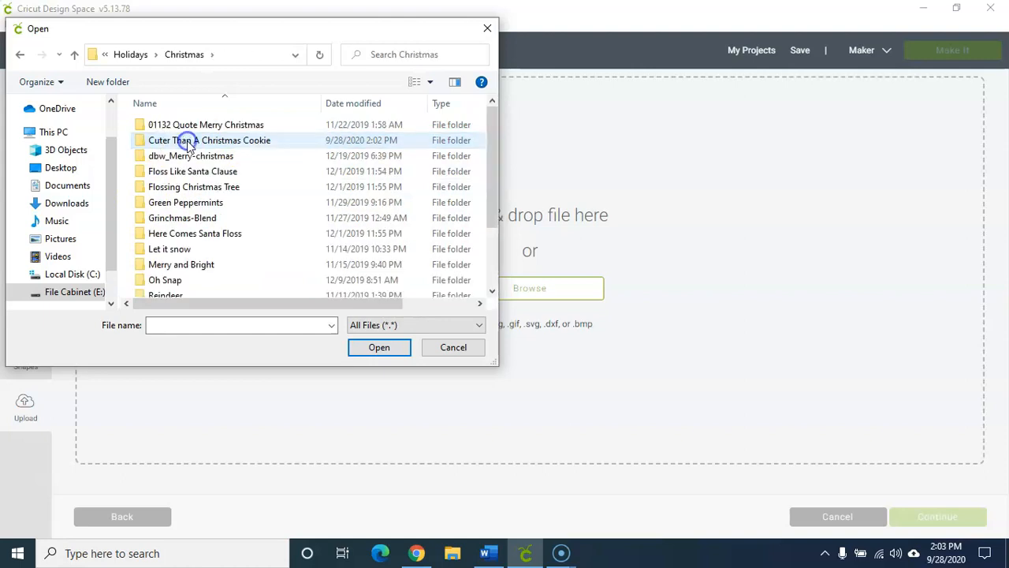
{"action": "double_click", "coordinate": [244, 141]}
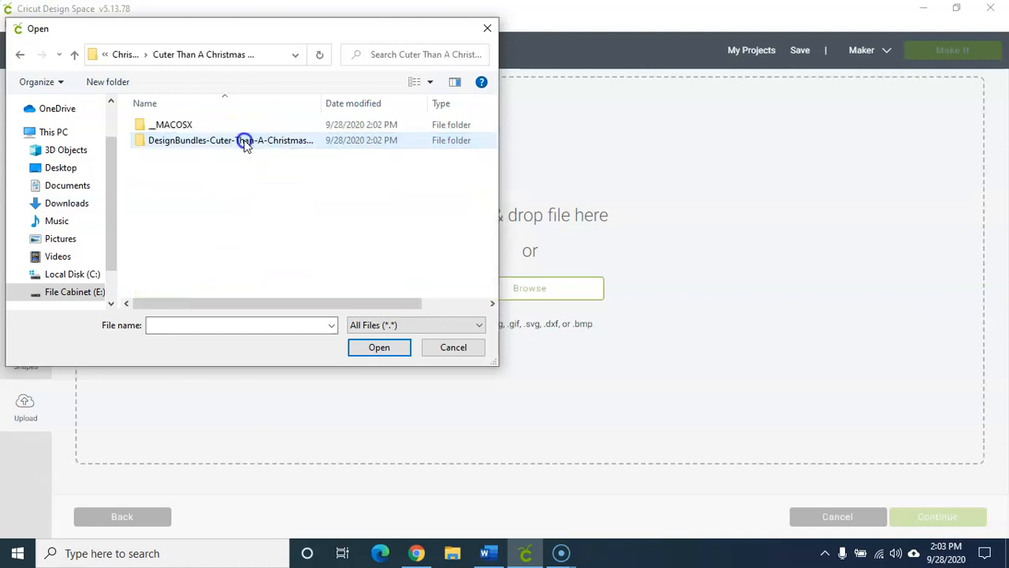
{"action": "double_click", "coordinate": [244, 140]}
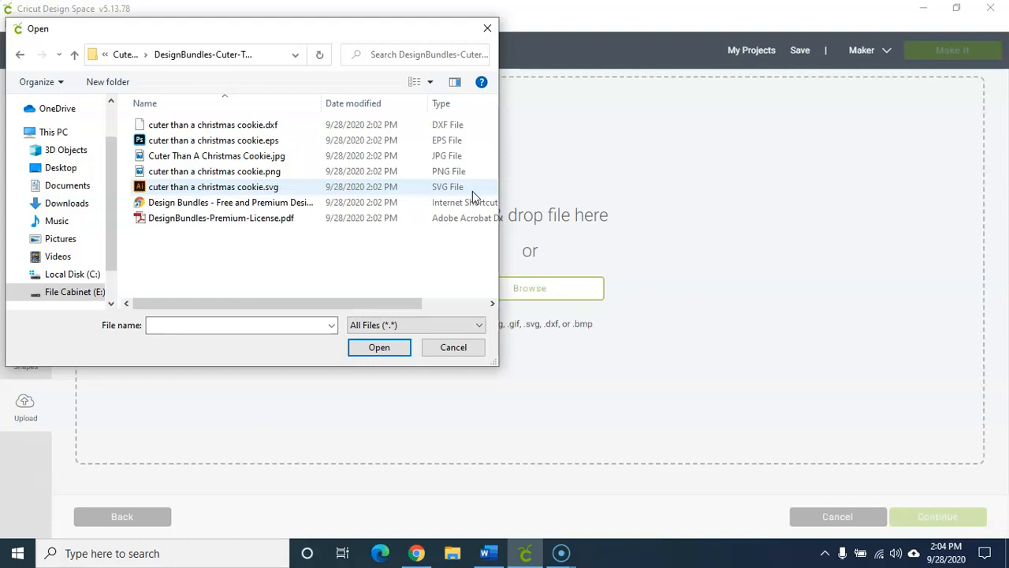
Step: Choose the SVG version, "cuter than a christmas cookie.svg", from the available file types and open it for upload
{"action": "left_click", "coordinate": [465, 172]}
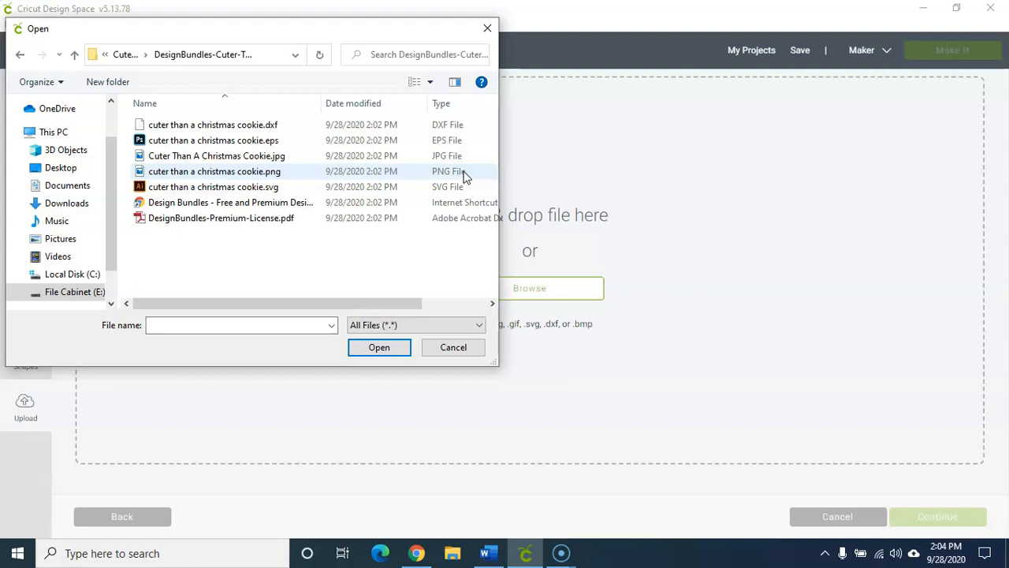
{"action": "left_click", "coordinate": [465, 157]}
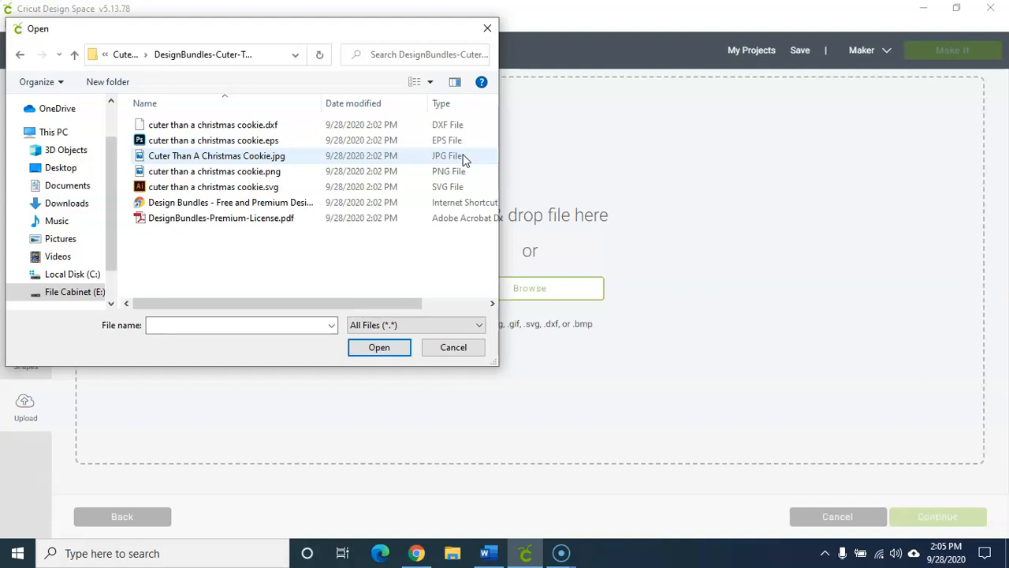
{"action": "left_click", "coordinate": [451, 160]}
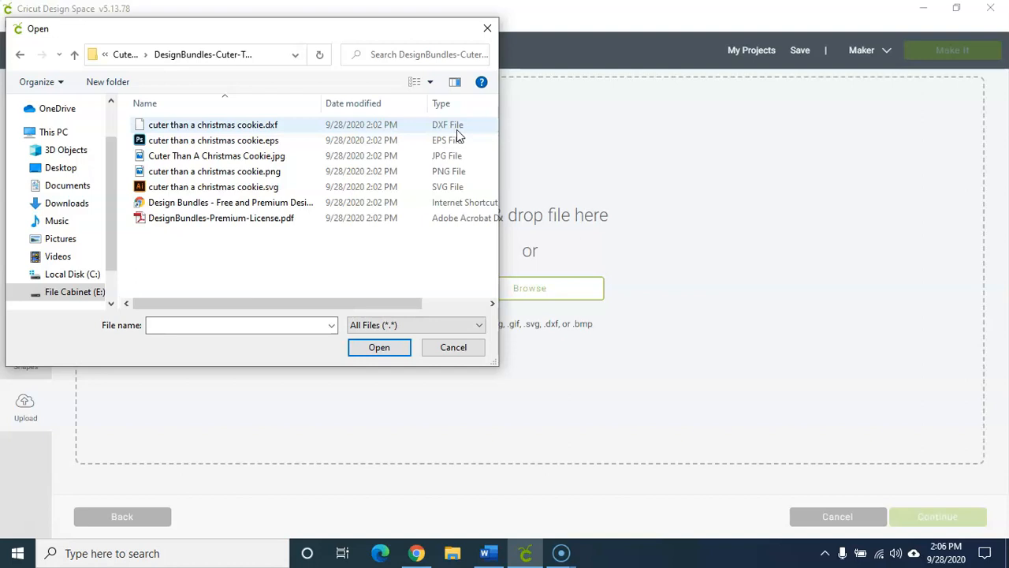
{"action": "left_click", "coordinate": [456, 191]}
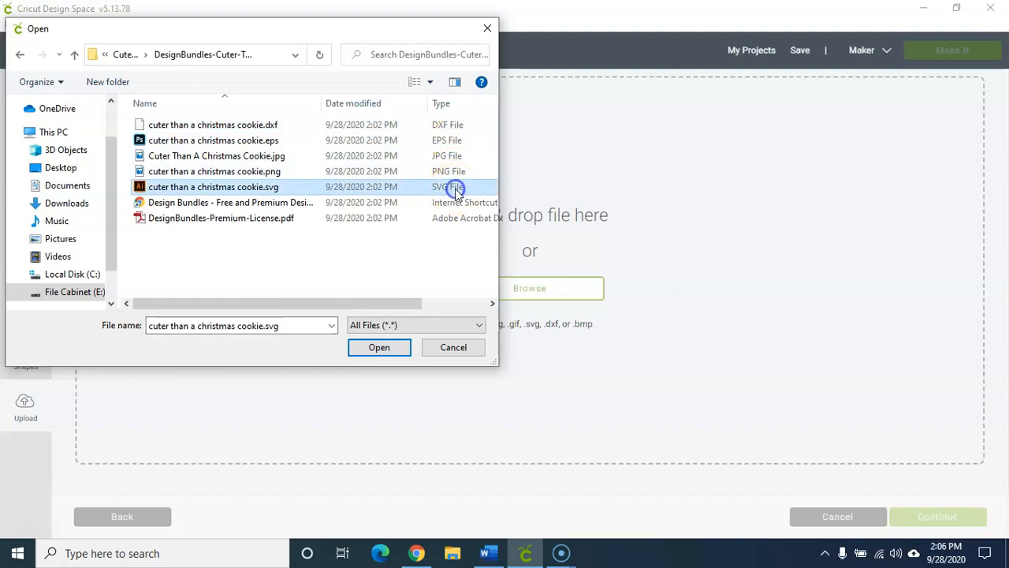
{"action": "left_click", "coordinate": [379, 348]}
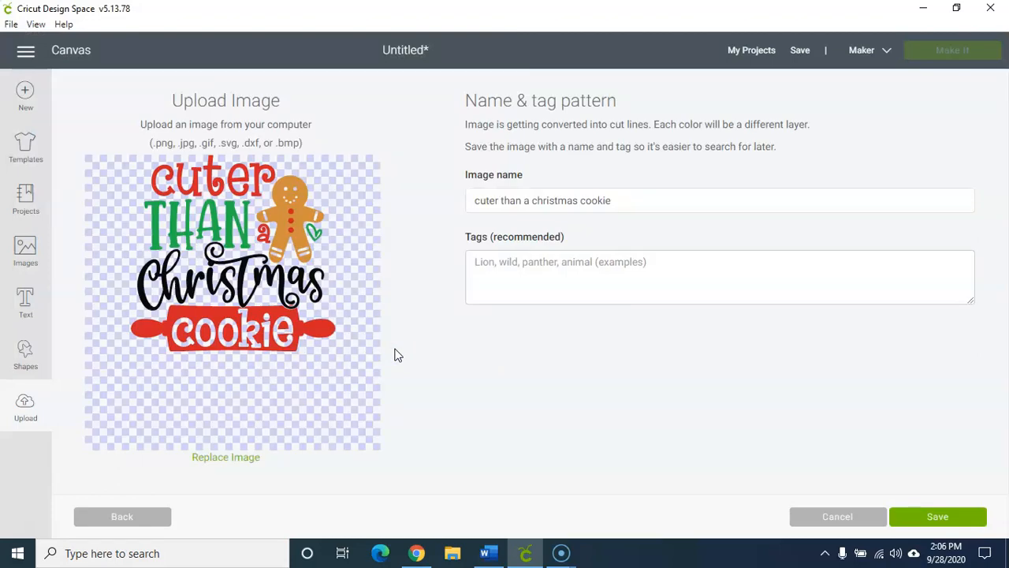
Step: Tag the uploaded image with "gingerbread man", keep its default name, and save it to the uploaded images
{"action": "left_click", "coordinate": [332, 205]}
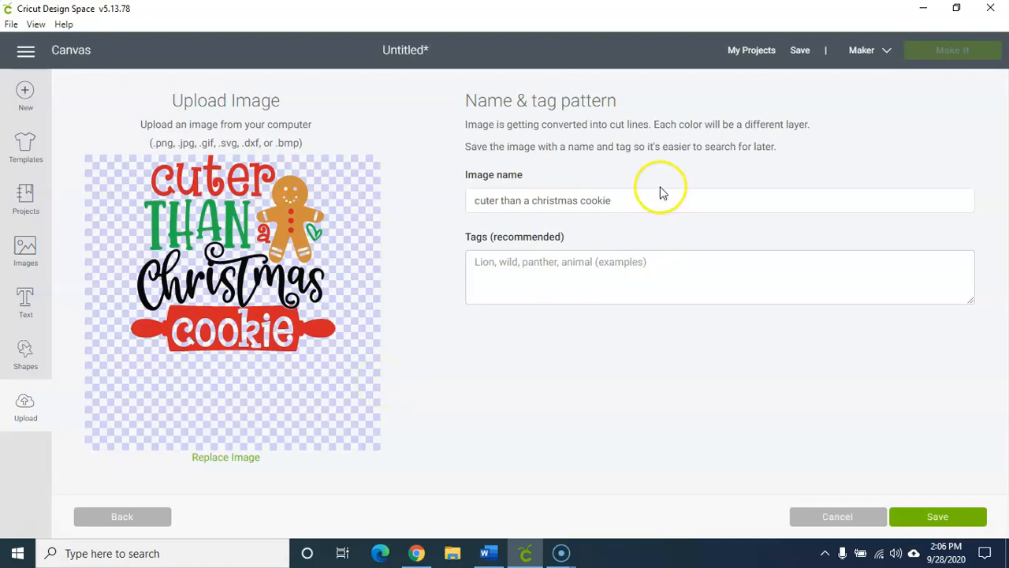
{"action": "left_click", "coordinate": [583, 273]}
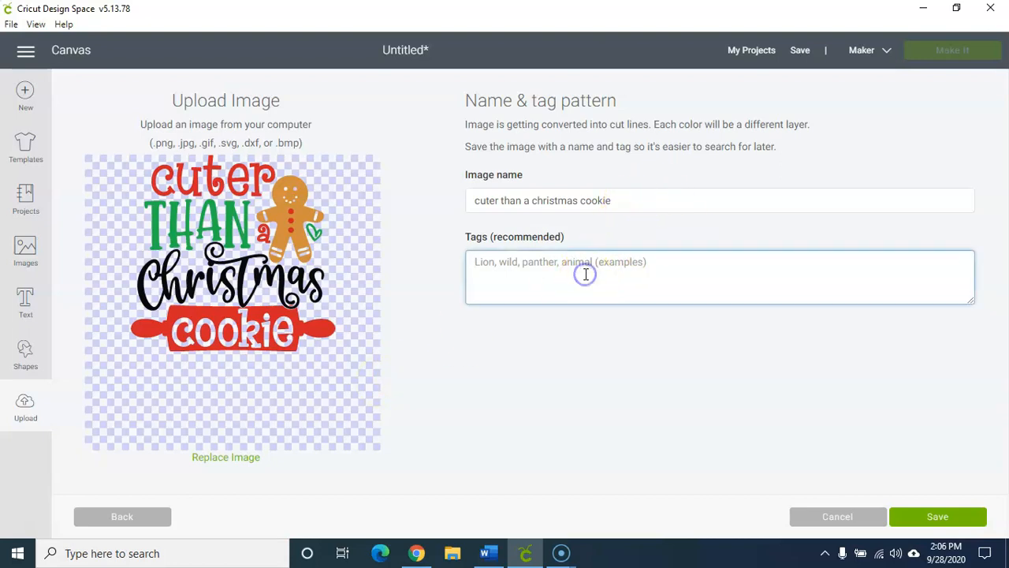
{"action": "type", "text": "i"}
{"action": "key", "text": "BackSpace"}
{"action": "type", "text": "gingerbread"}
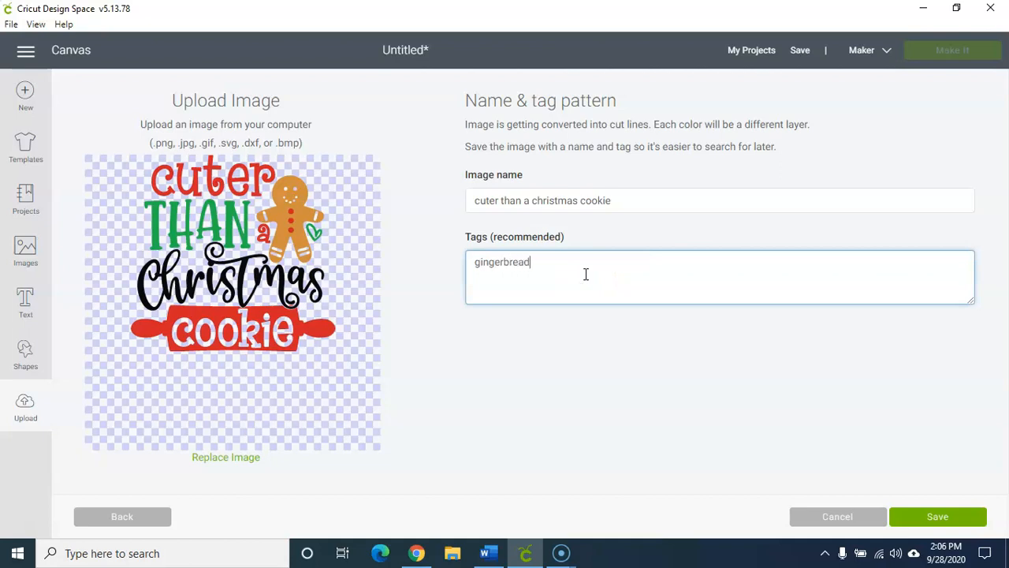
{"action": "type", "text": " man"}
{"action": "left_click", "coordinate": [547, 288]}
{"action": "left_click", "coordinate": [959, 520]}
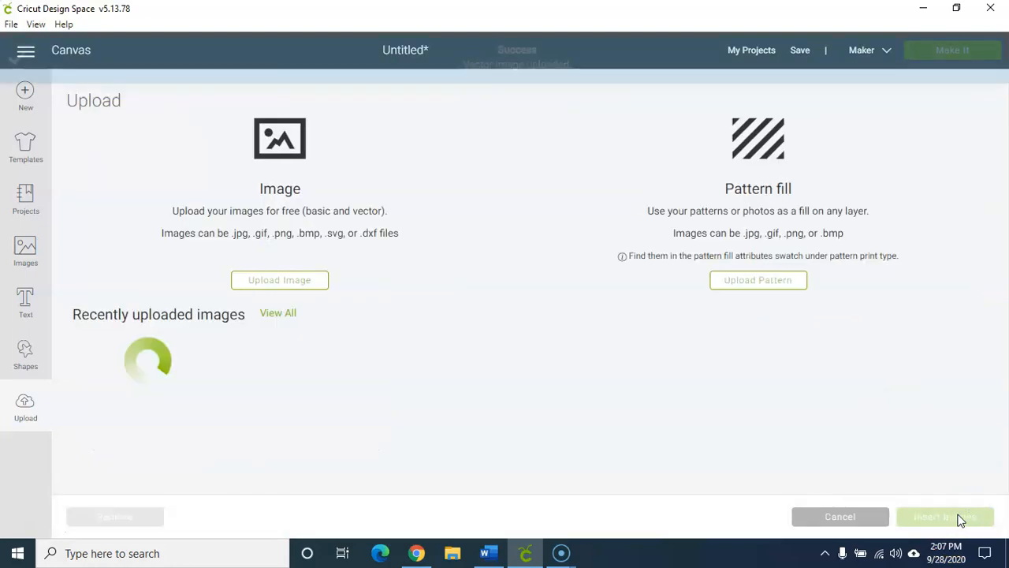
Step: Insert the newly uploaded "cuter than a christmas cookie" image from the recent uploads onto the canvas
{"action": "left_click", "coordinate": [451, 380]}
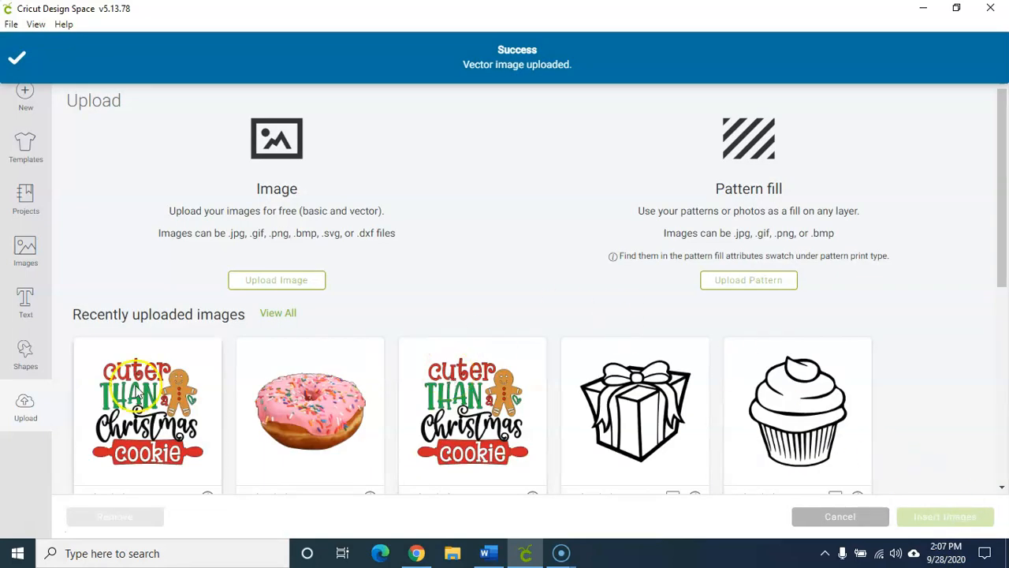
{"action": "left_click", "coordinate": [131, 409]}
{"action": "left_click", "coordinate": [948, 518]}
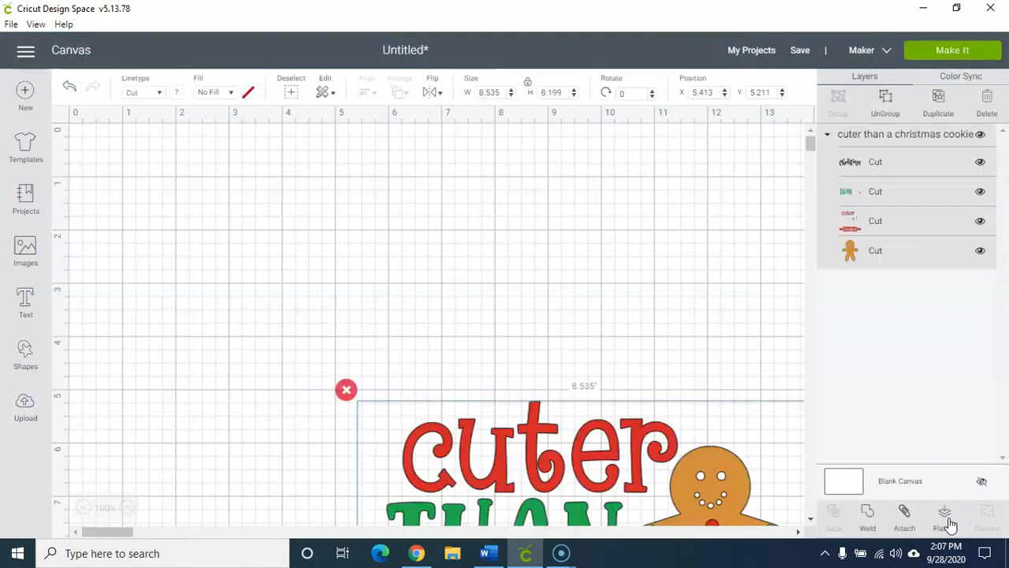
Step: Move the cookie design near the canvas origin, to about X 0.44, Y 0.88, and set its width to 5 inches
{"action": "left_click_drag", "start_coordinate": [591, 461], "coordinate": [317, 233]}
{"action": "left_click", "coordinate": [497, 93]}
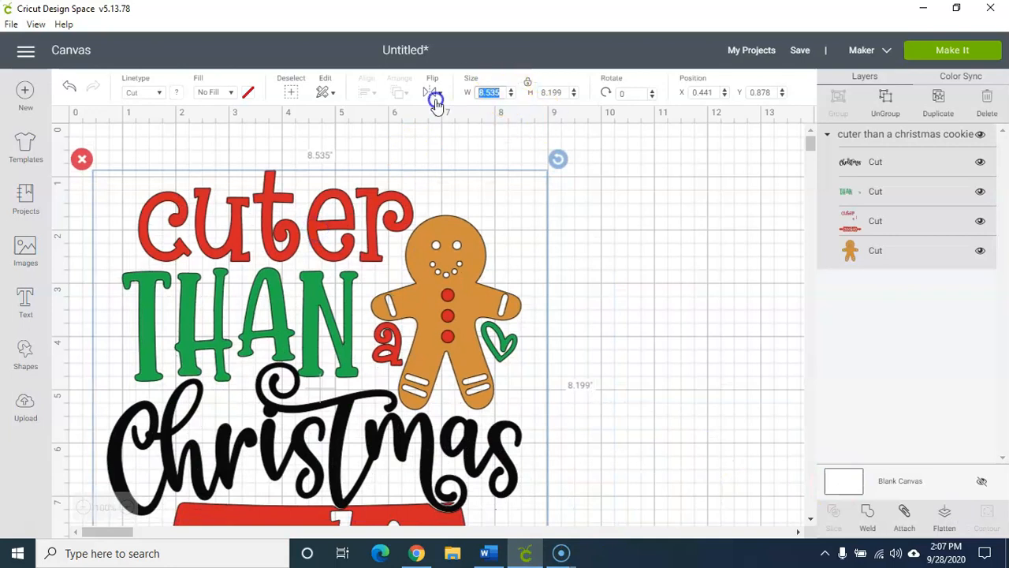
{"action": "type", "text": "5"}
{"action": "key", "text": "Return"}
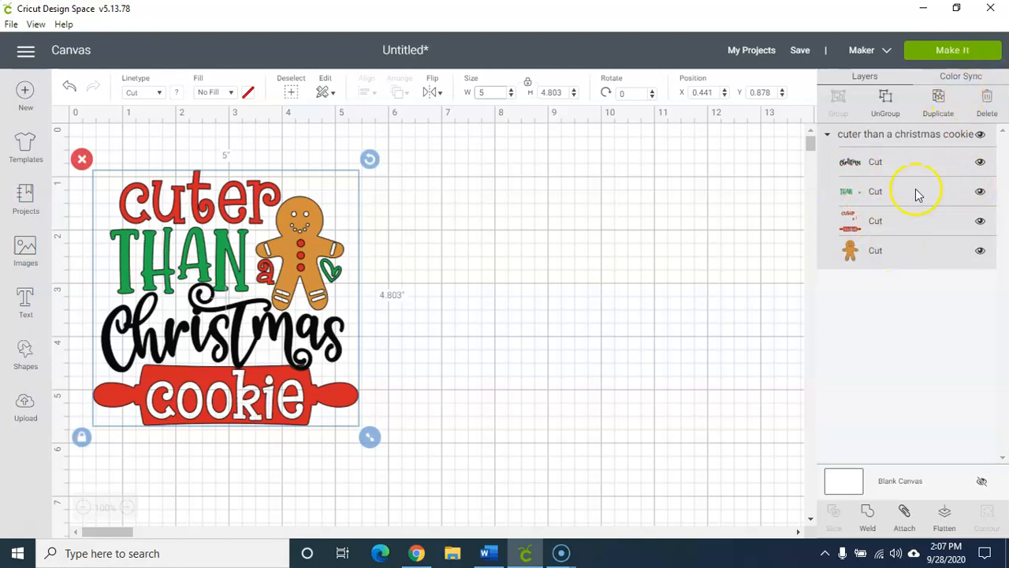
Step: Preview how the cookie design's color layers are split across the cutting mats, and return to the canvas
{"action": "left_click", "coordinate": [963, 49]}
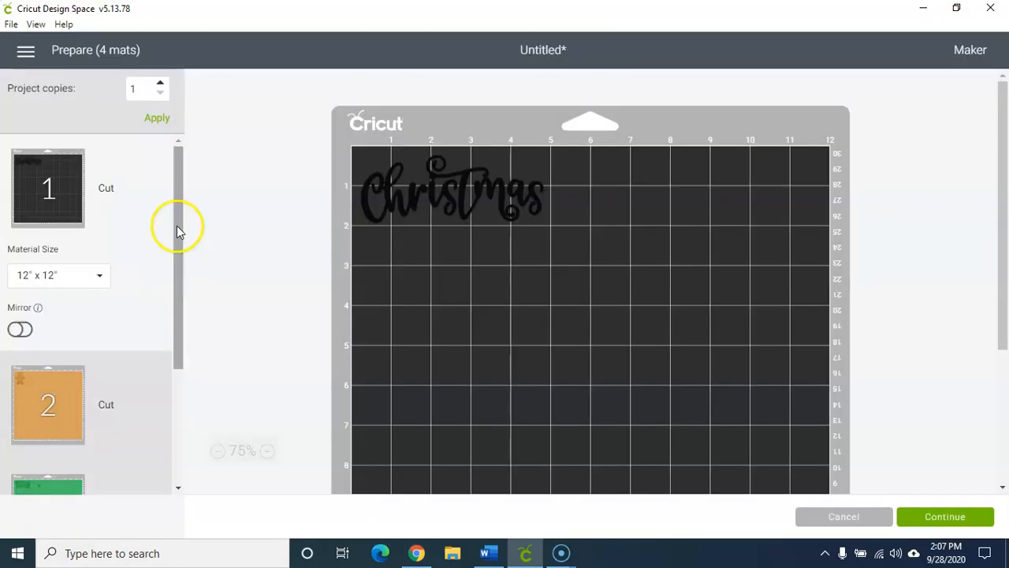
{"action": "left_click", "coordinate": [175, 230]}
{"action": "left_click_drag", "start_coordinate": [175, 230], "coordinate": [176, 195]}
{"action": "left_click", "coordinate": [878, 516]}
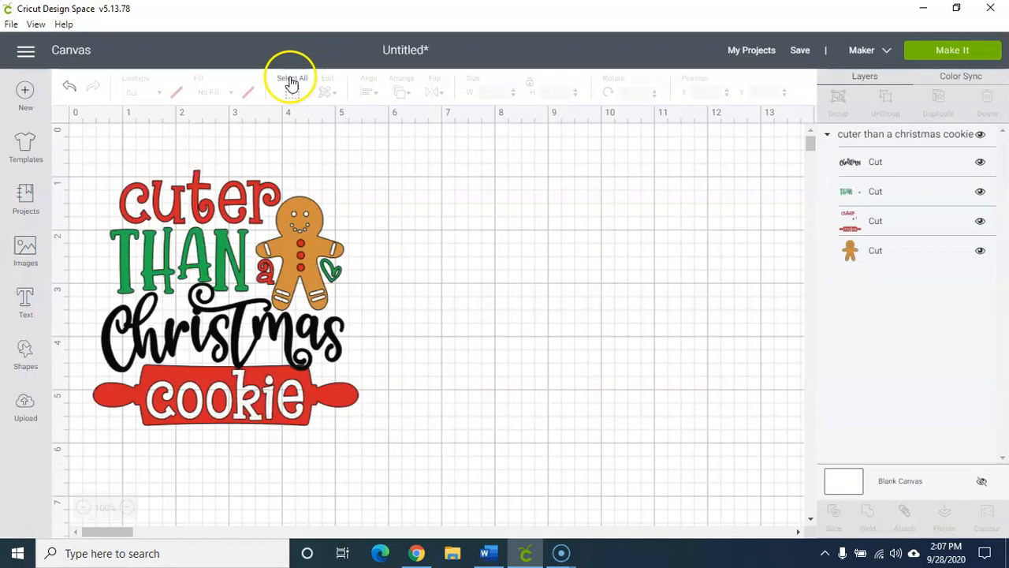
Step: Start another image upload and open "toppng.com-donuts-600x415.png" from the Downloads folder
{"action": "left_click", "coordinate": [25, 404]}
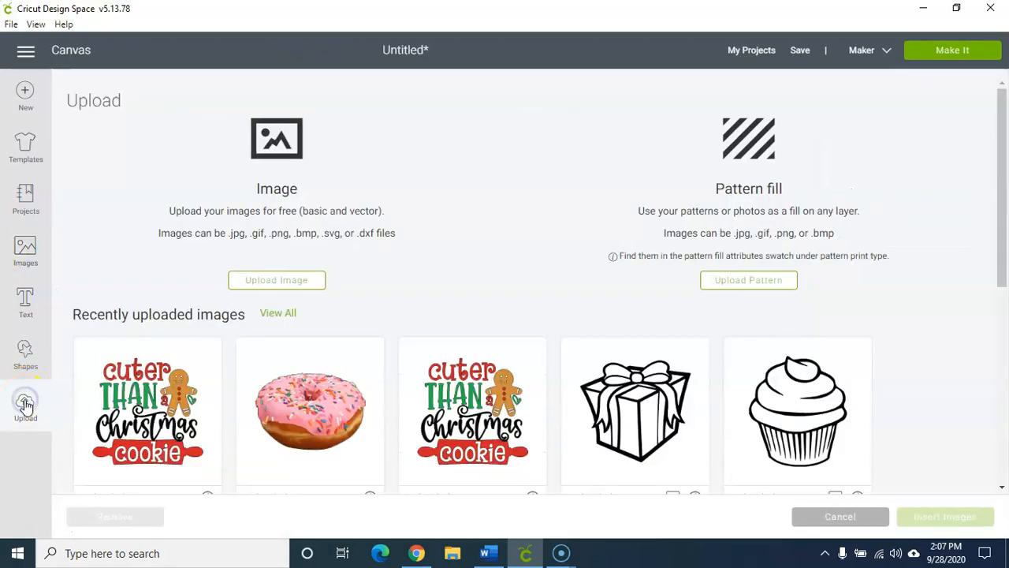
{"action": "left_click", "coordinate": [300, 282]}
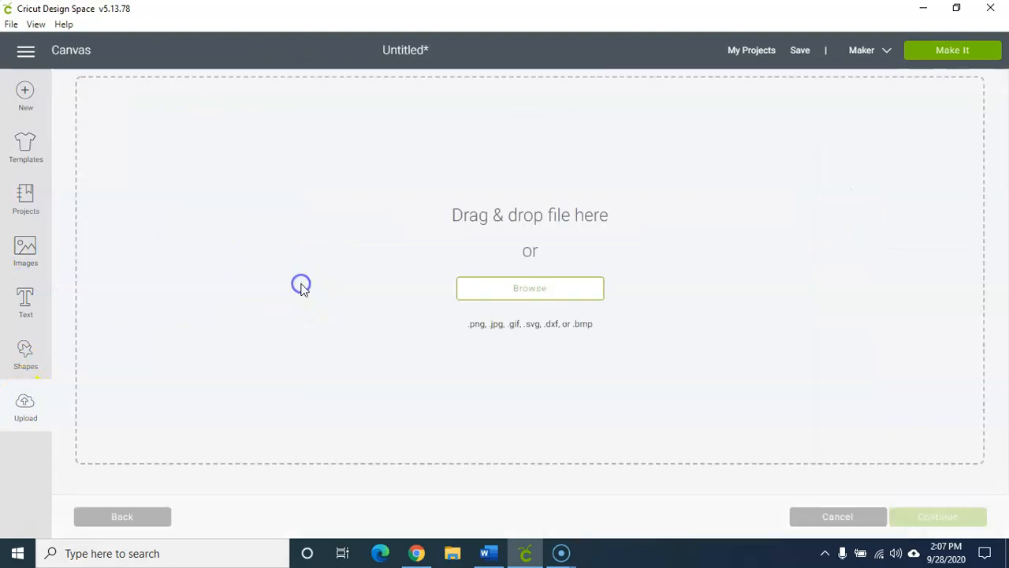
{"action": "left_click", "coordinate": [552, 294]}
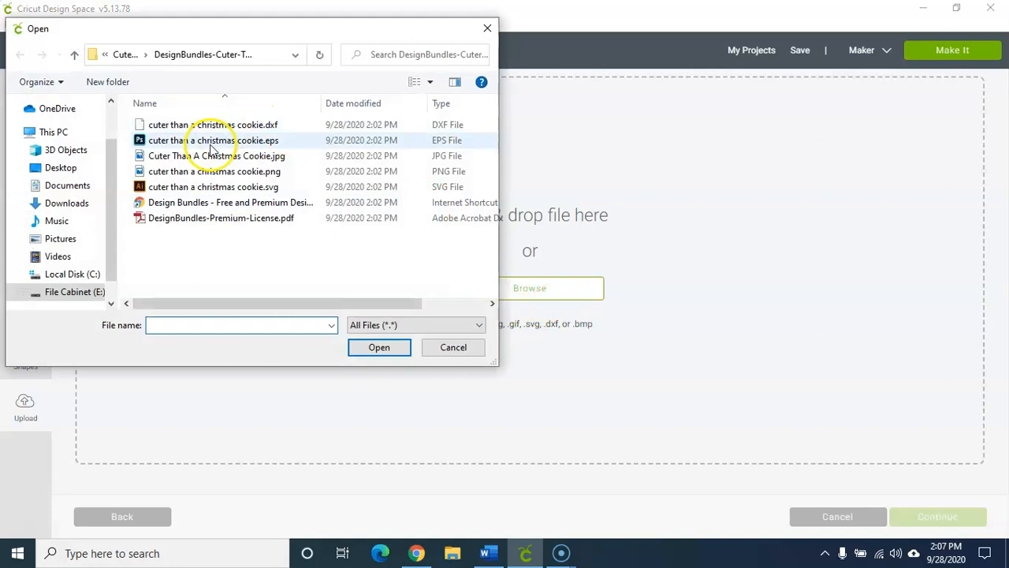
{"action": "left_click", "coordinate": [71, 205]}
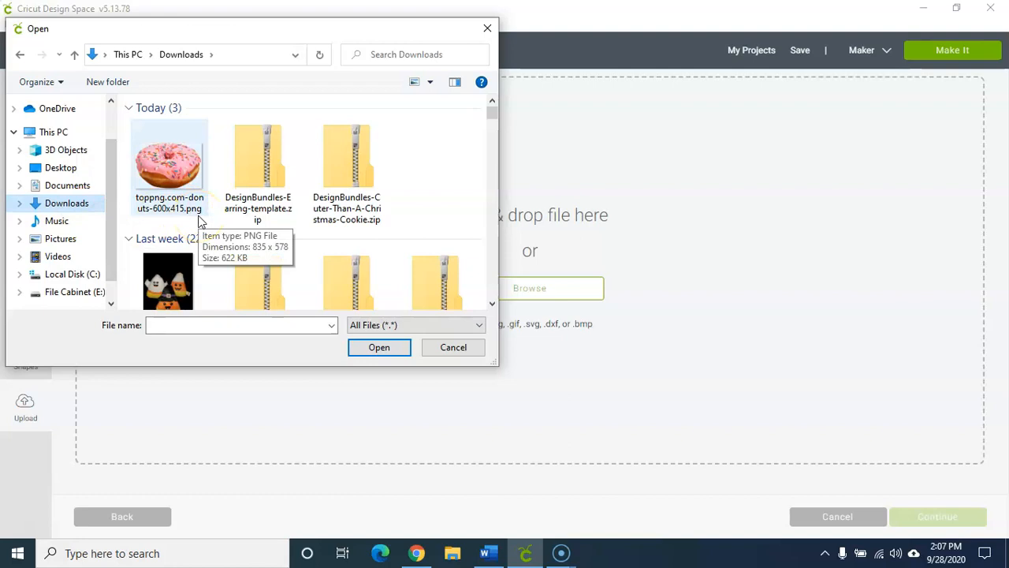
{"action": "left_click", "coordinate": [189, 153]}
{"action": "left_click", "coordinate": [376, 353]}
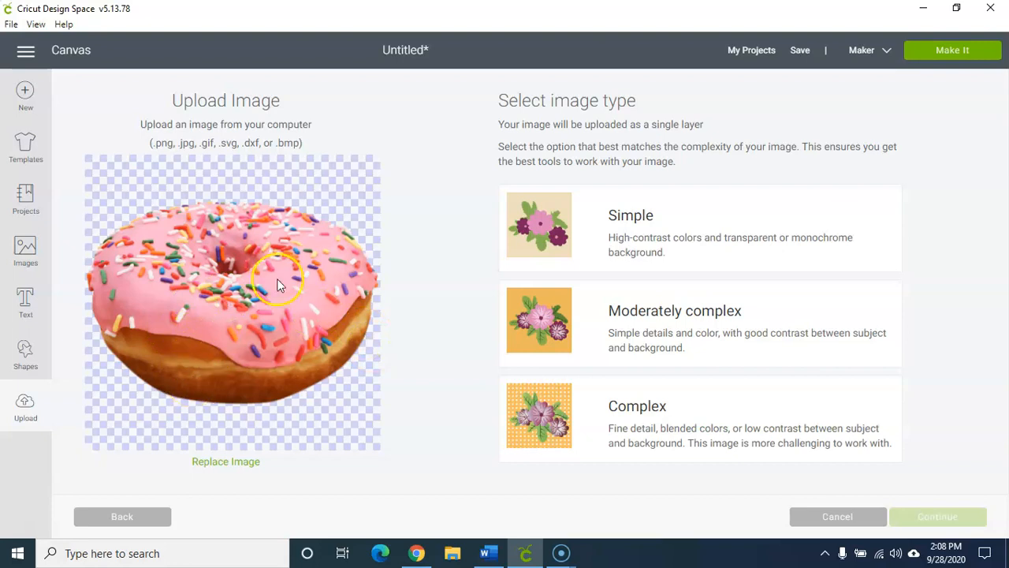
Step: Compare the Simple and Moderately complex image types, choose Complex for the donut, and continue without erasing any areas
{"action": "left_click", "coordinate": [669, 250]}
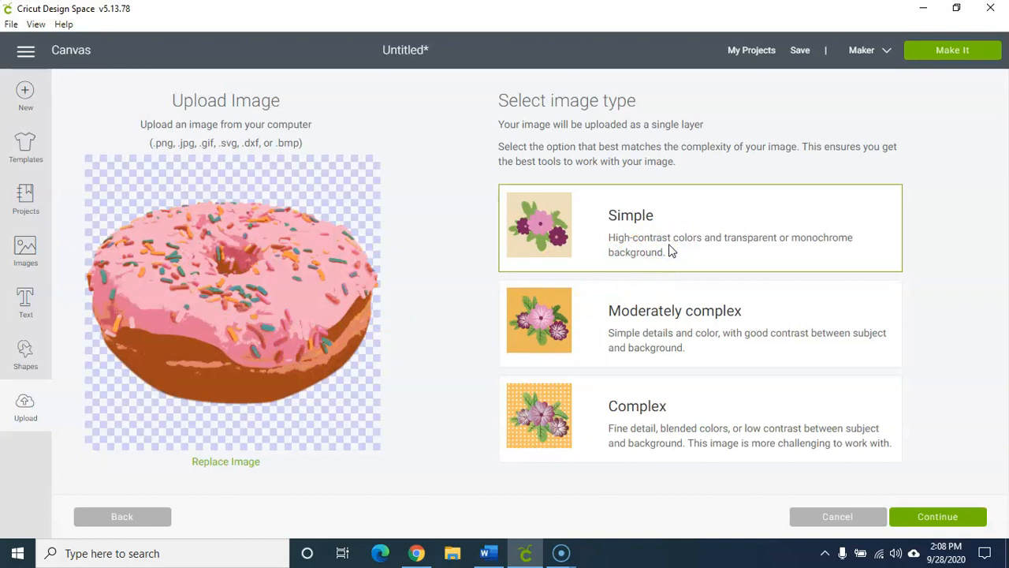
{"action": "left_click", "coordinate": [768, 335]}
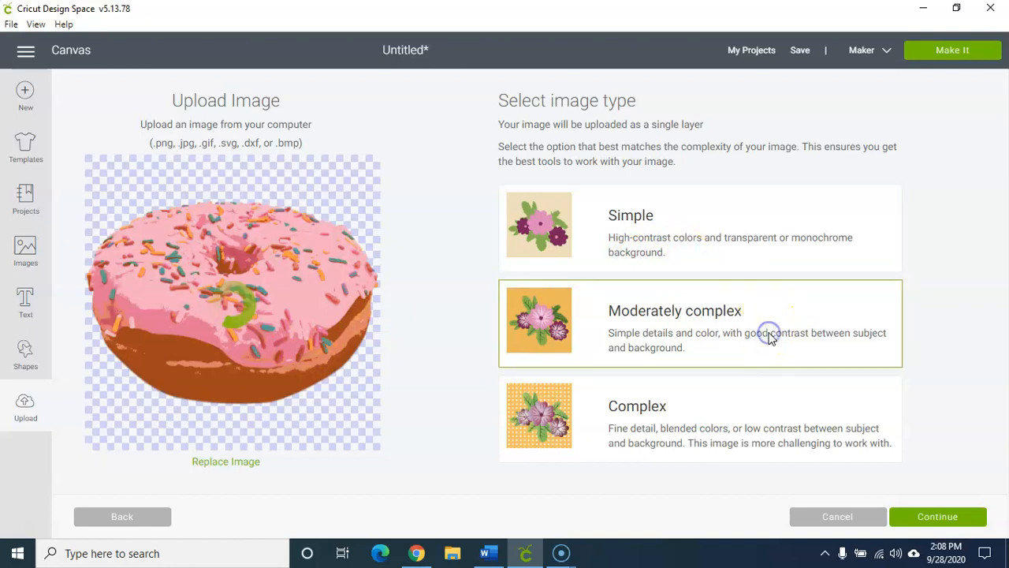
{"action": "left_click", "coordinate": [723, 424]}
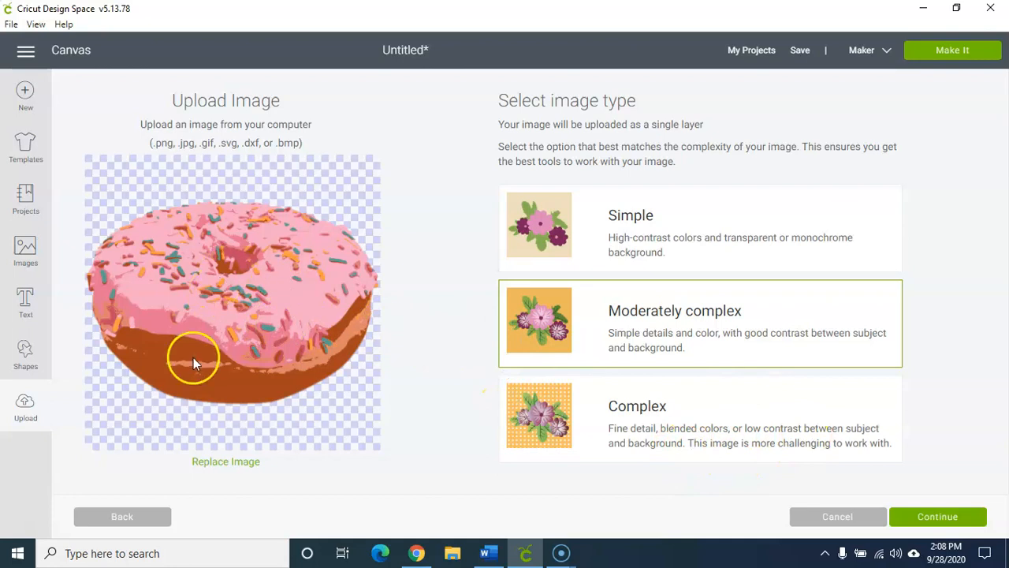
{"action": "left_click", "coordinate": [754, 408]}
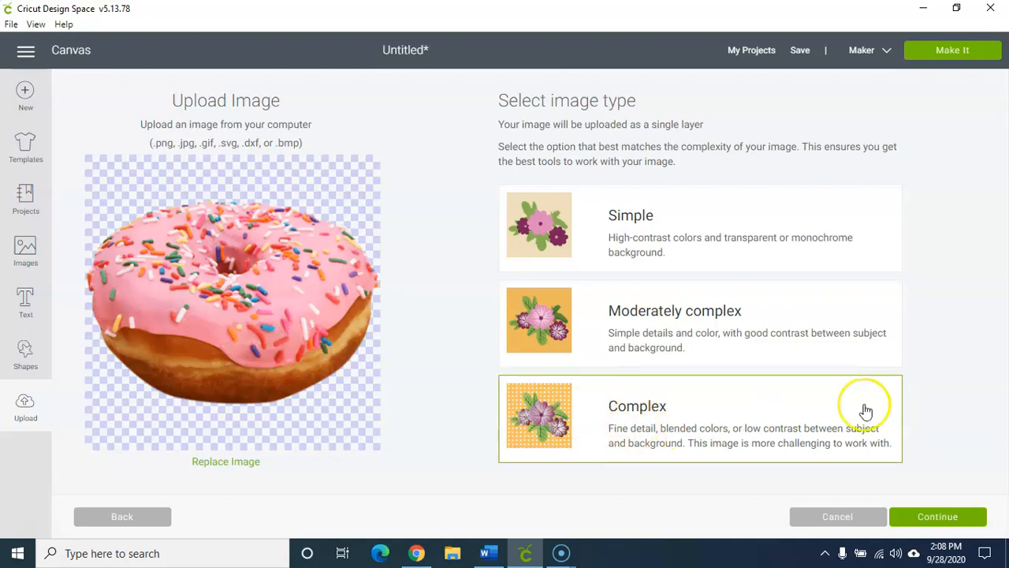
{"action": "left_click", "coordinate": [938, 516]}
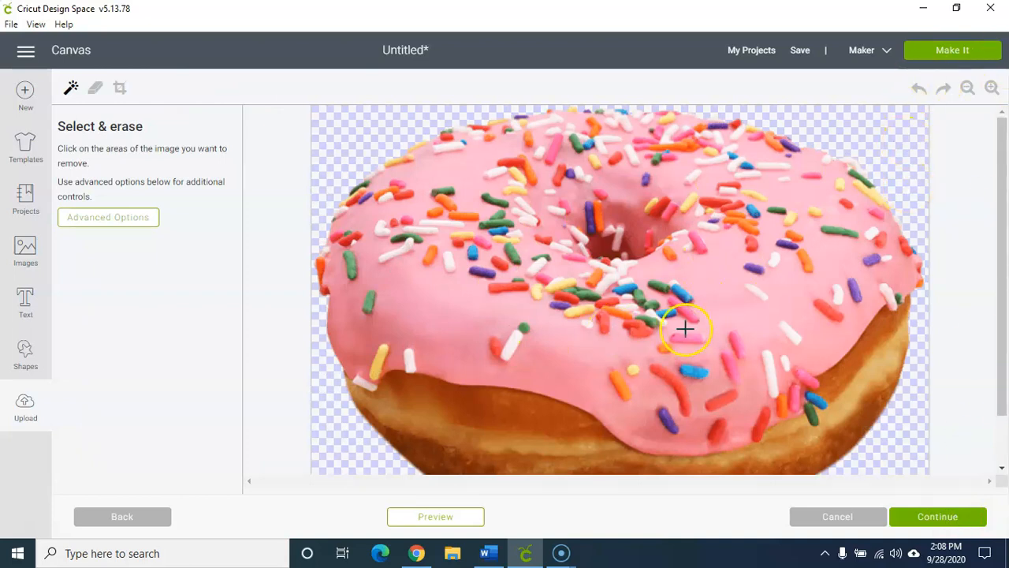
{"action": "left_click", "coordinate": [954, 518]}
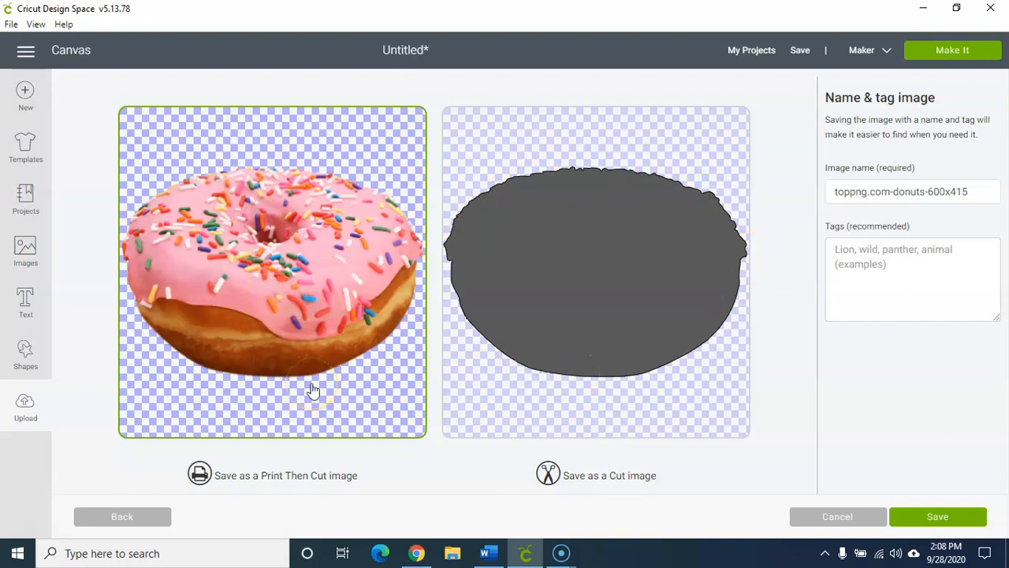
Step: Save the donut as a Print Then Cut image with the name "Donut" and the tag "Donut"
{"action": "left_click", "coordinate": [361, 393]}
{"action": "left_click_drag", "start_coordinate": [985, 194], "coordinate": [741, 220]}
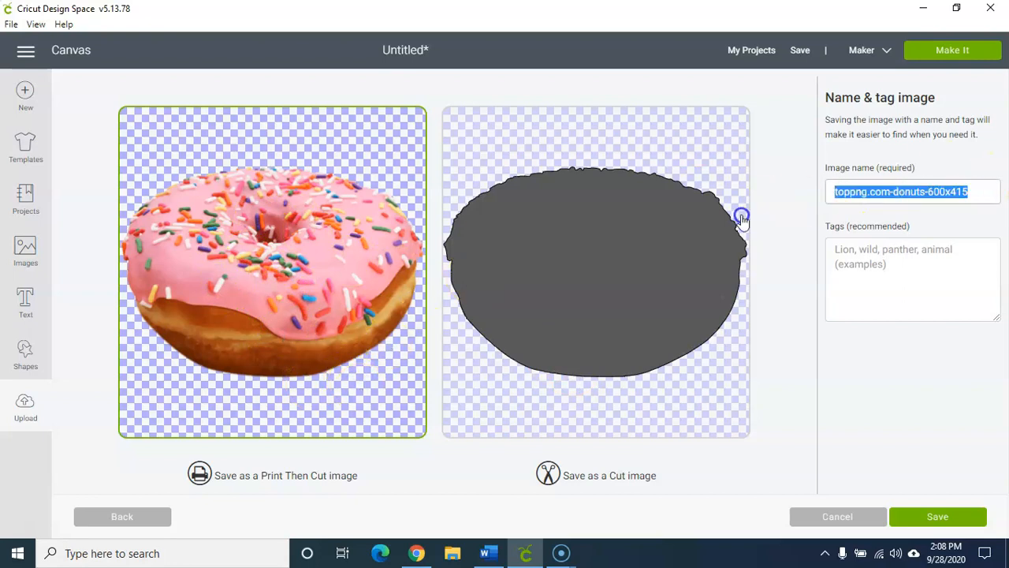
{"action": "type", "text": "Donut"}
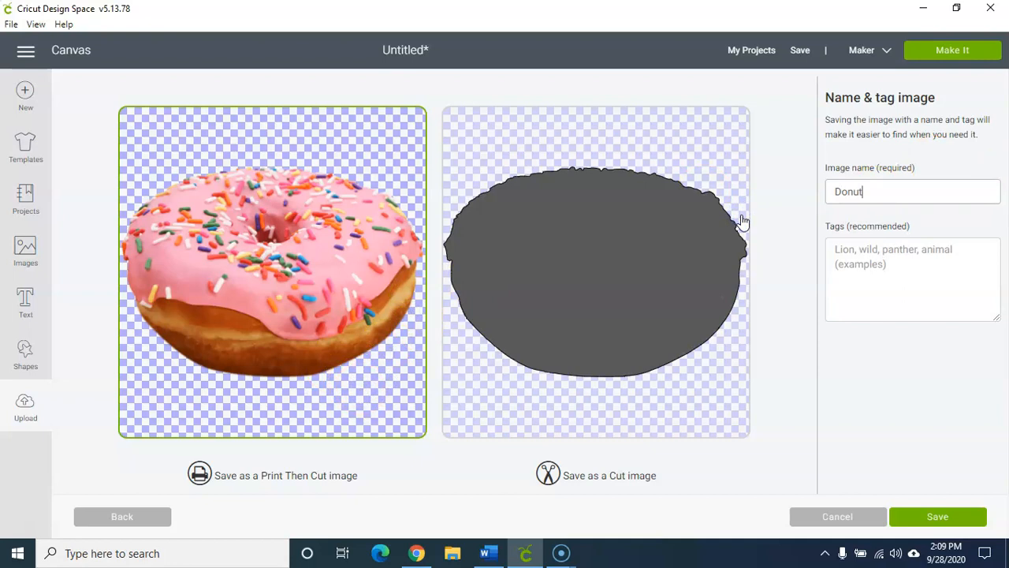
{"action": "left_click", "coordinate": [868, 261]}
{"action": "type", "text": "Donut"}
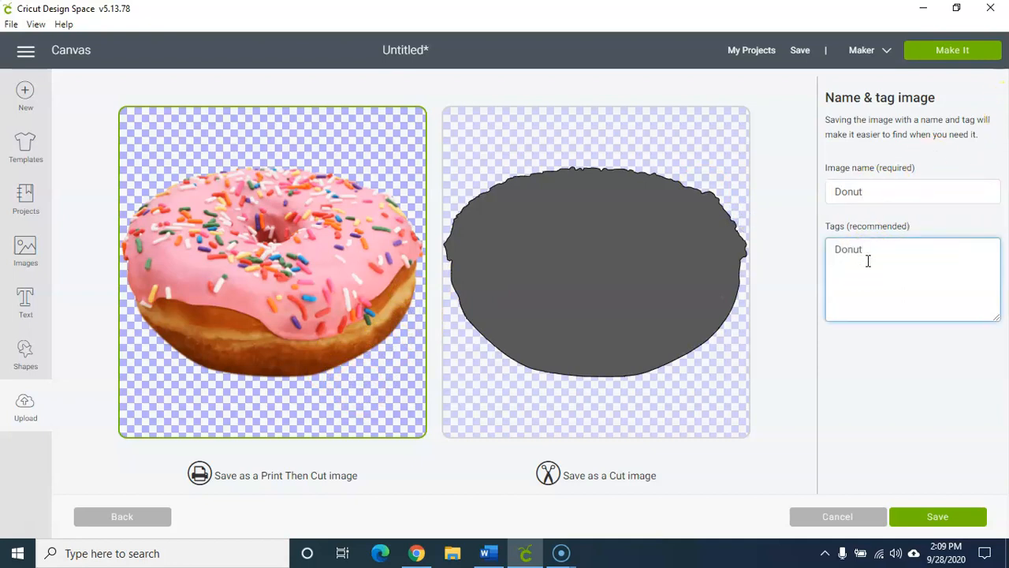
{"action": "left_click", "coordinate": [941, 516]}
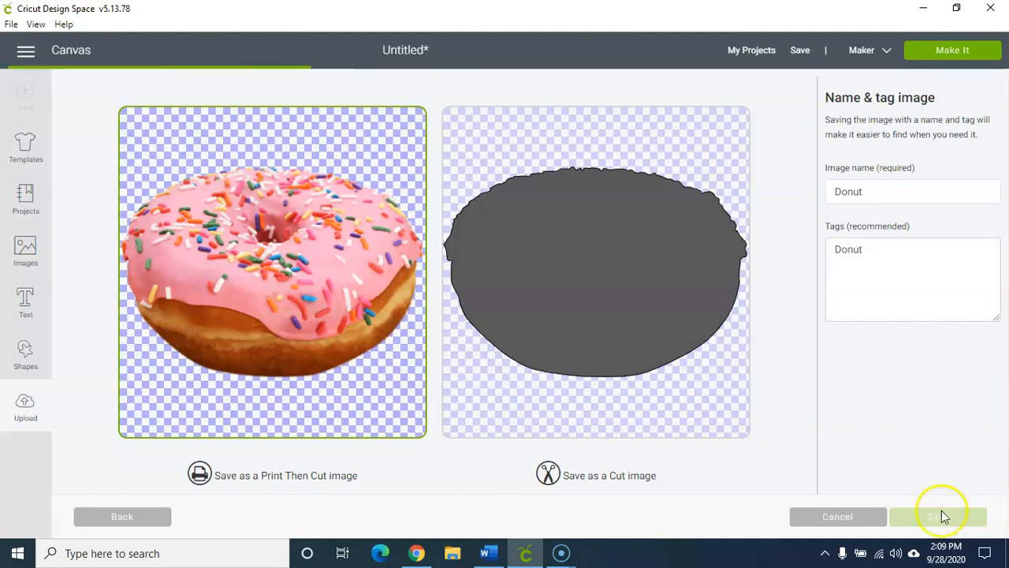
{"action": "left_click", "coordinate": [623, 77]}
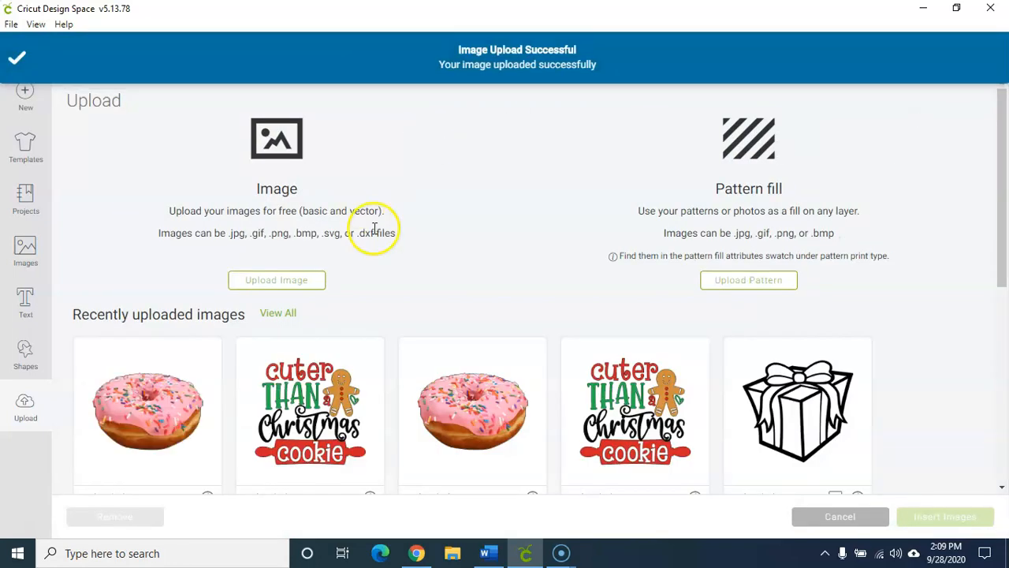
Step: Insert the uploaded donut onto the canvas and place it beside the cookie design at about X 6.93, Y 1.17
{"action": "left_click", "coordinate": [158, 423]}
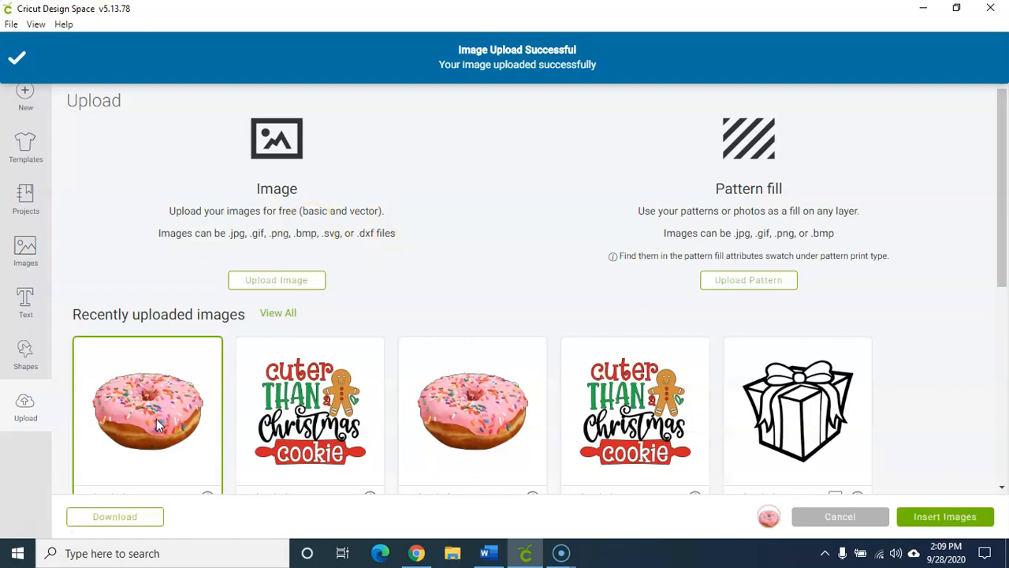
{"action": "left_click", "coordinate": [946, 517]}
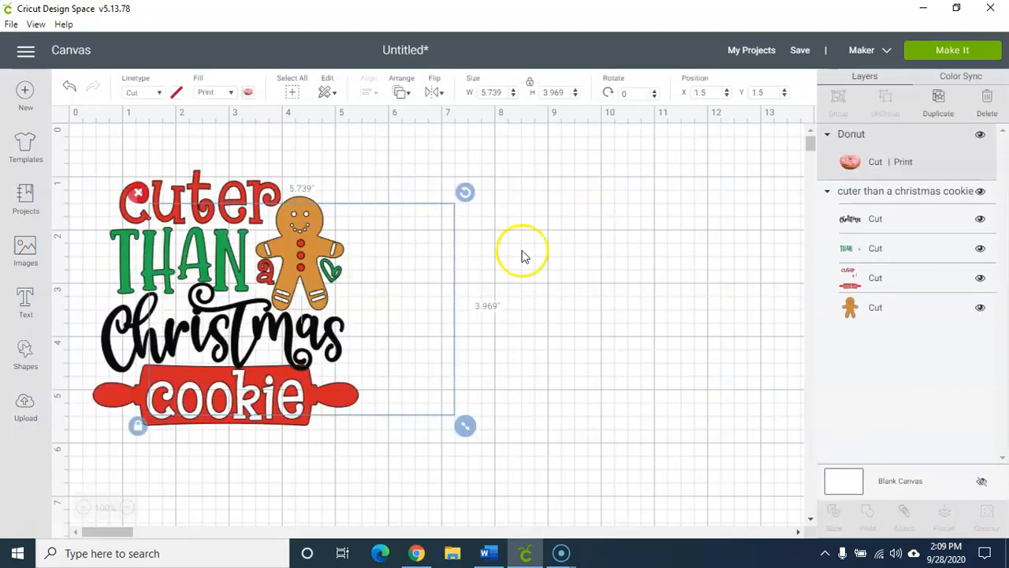
{"action": "left_click_drag", "start_coordinate": [364, 335], "coordinate": [653, 316]}
{"action": "left_click", "coordinate": [940, 149]}
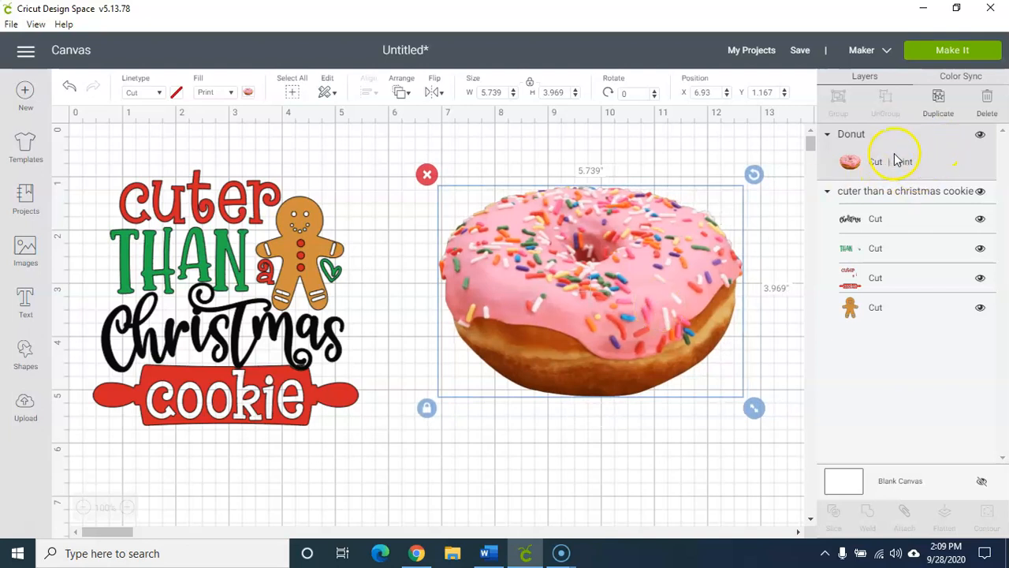
Step: Review the project's mats up to the donut's print stage, and cancel the cut to leave the make preview
{"action": "left_click", "coordinate": [954, 52]}
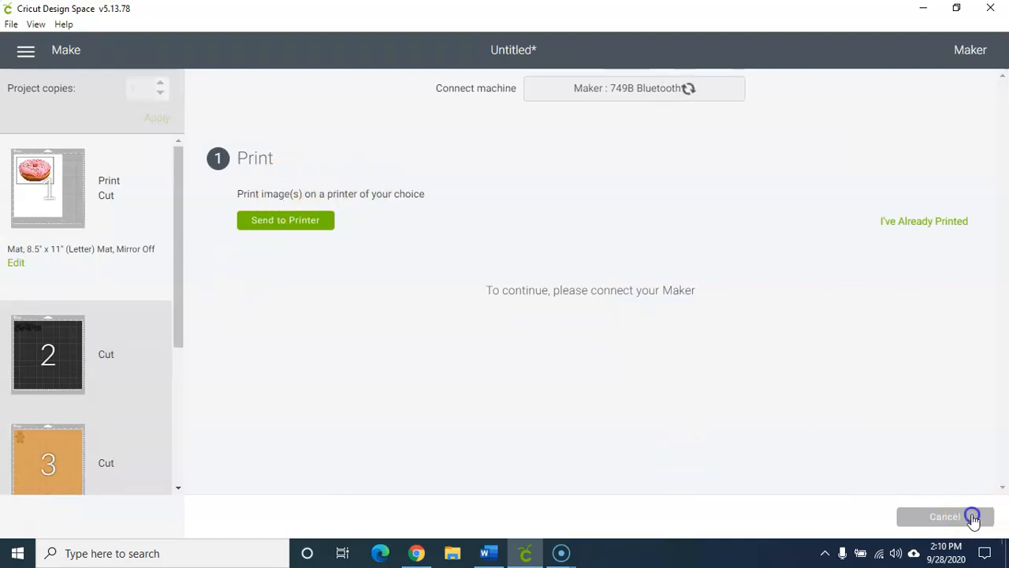
{"action": "left_click", "coordinate": [973, 517]}
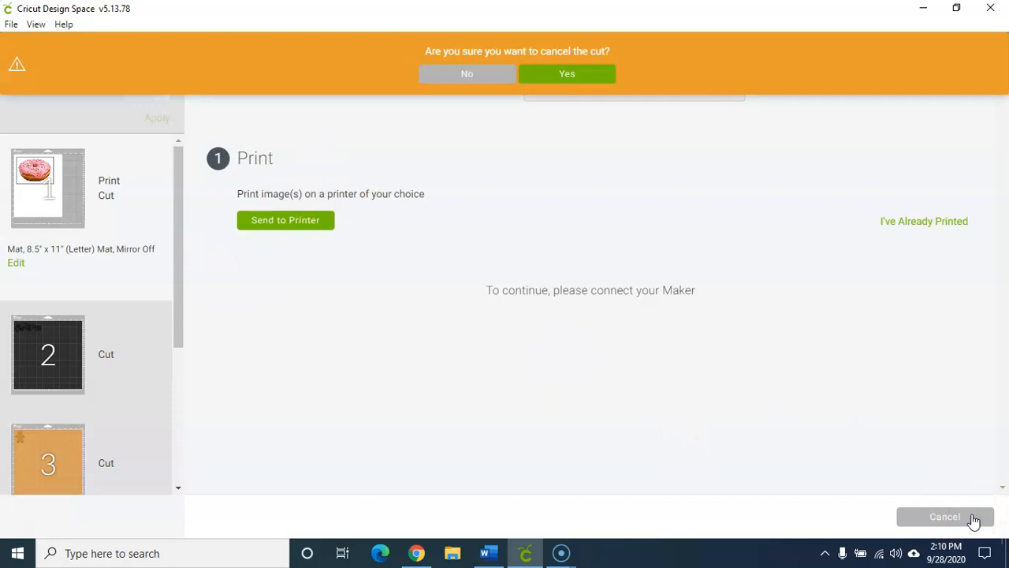
{"action": "left_click", "coordinate": [574, 75]}
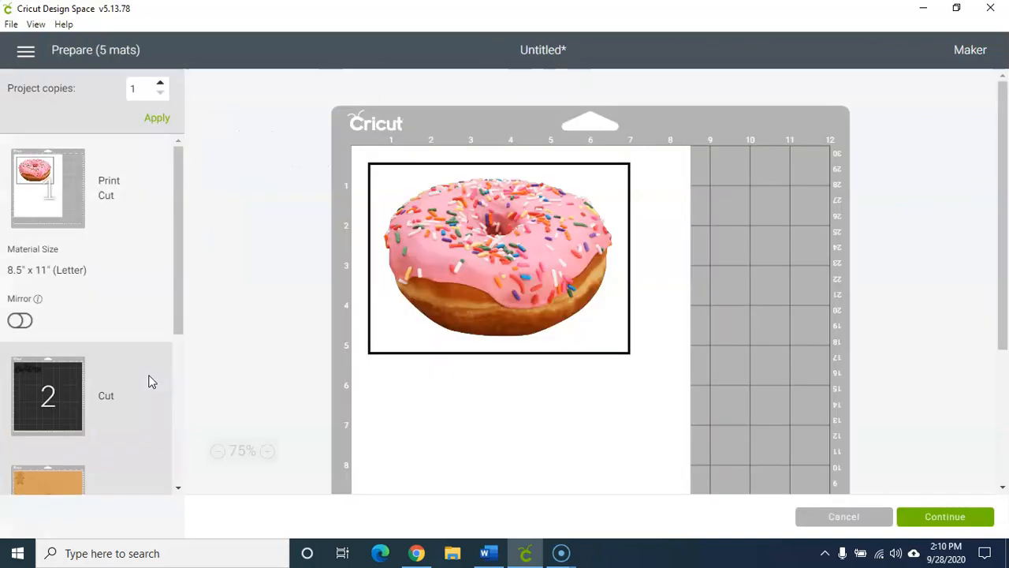
{"action": "left_click", "coordinate": [859, 524]}
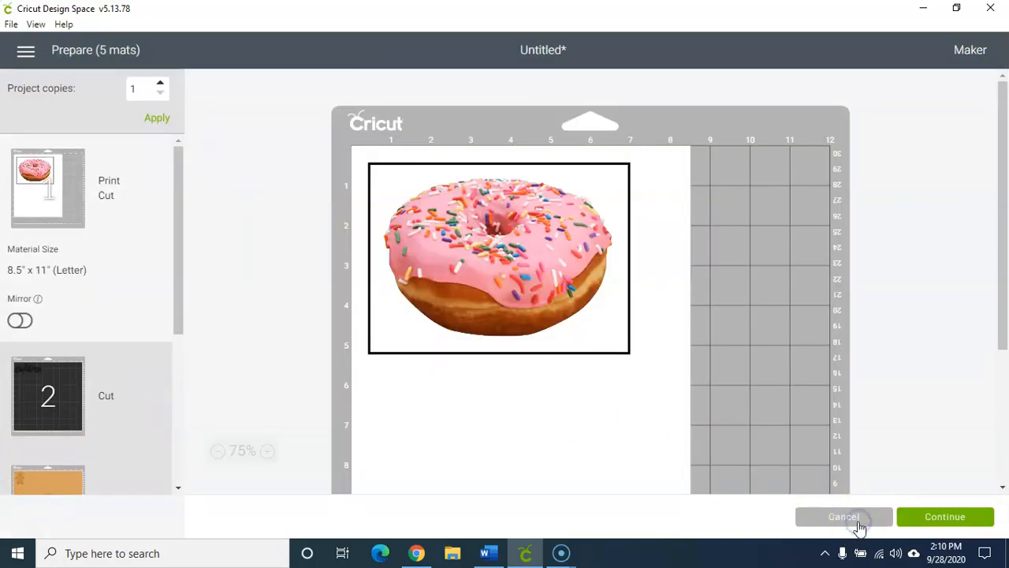